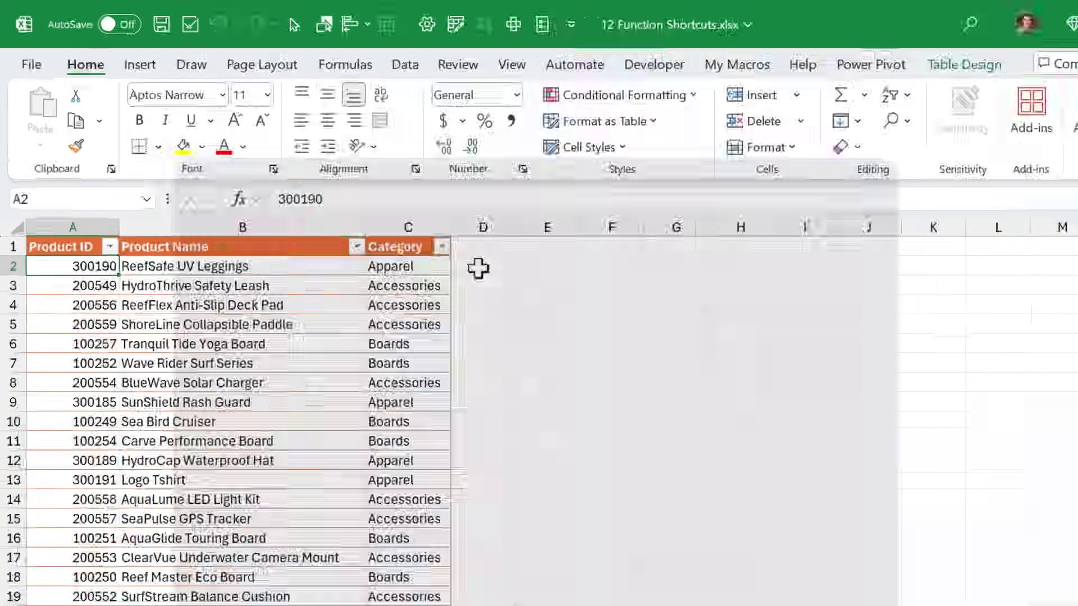
- Hide and restore the ribbon, then switch full screen on and back off
{"action": "key", "text": "ctrl+F1"}
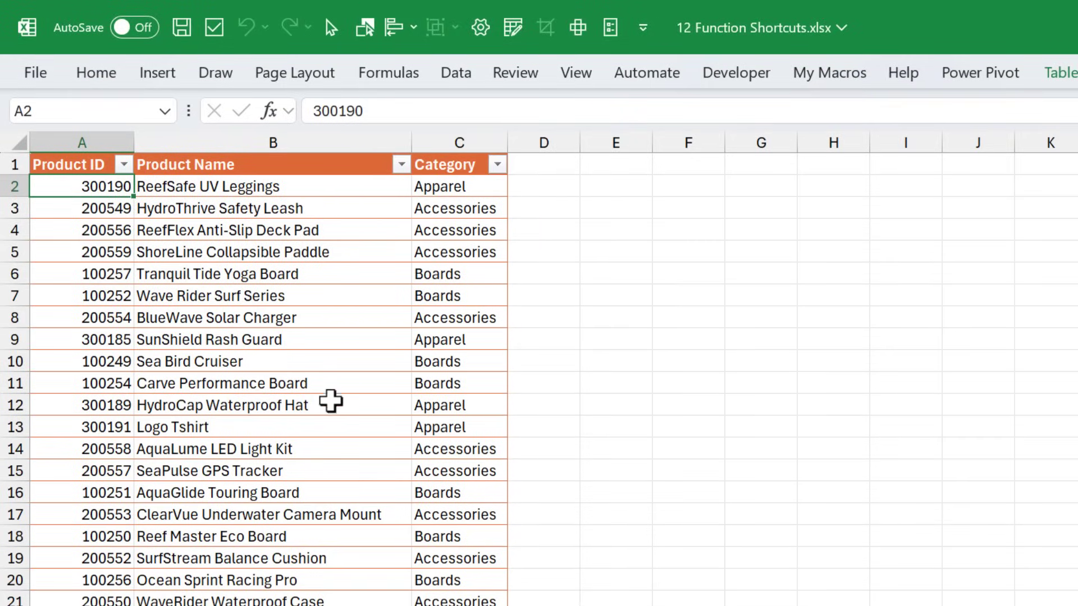
{"action": "key", "text": "ctrl+F1"}
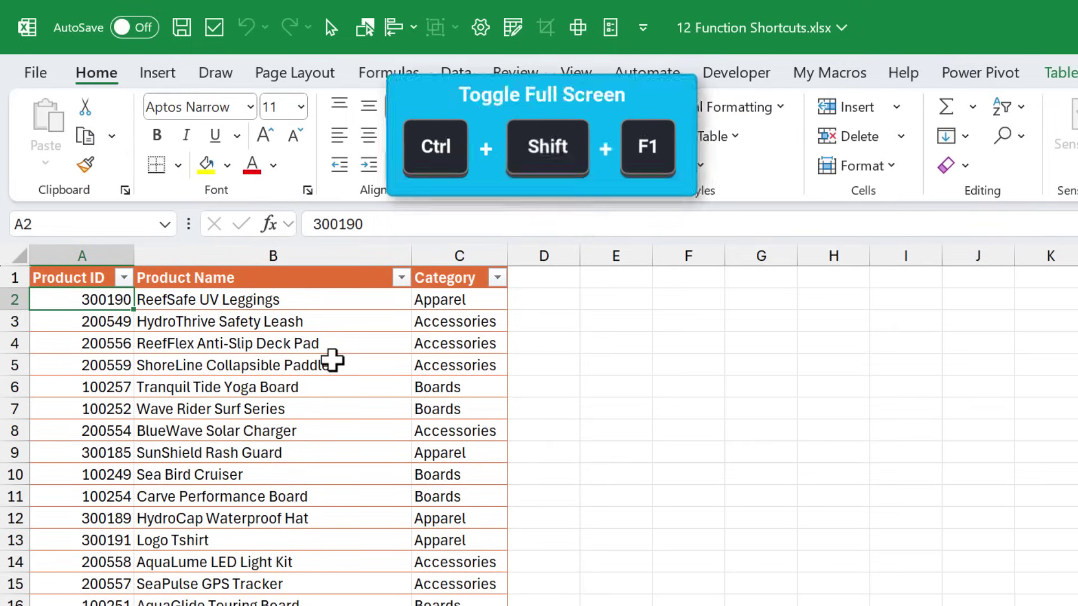
{"action": "key", "text": "ctrl+shift+F1"}
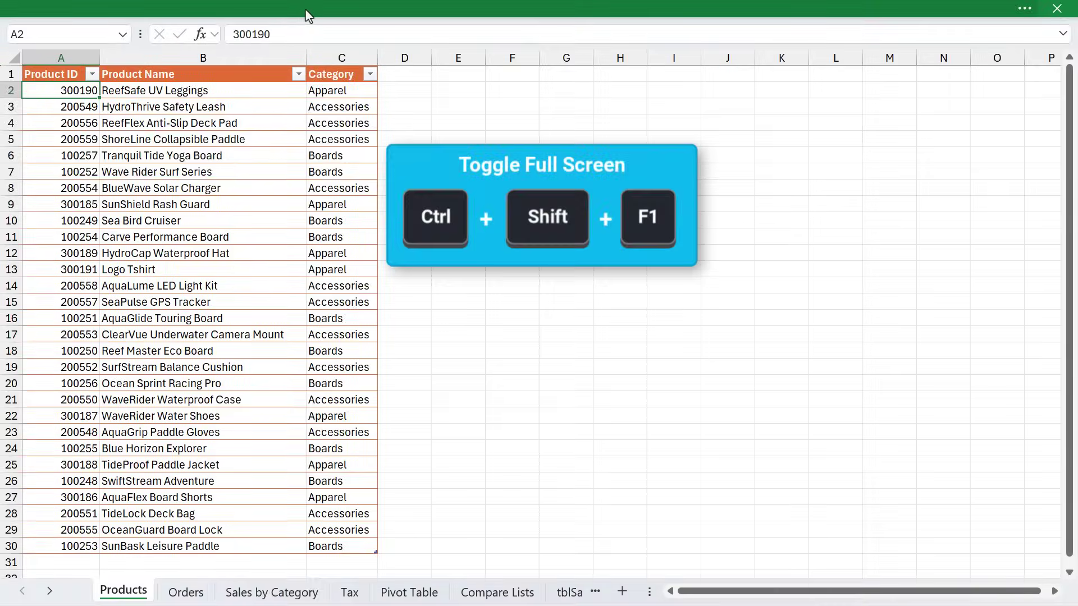
{"action": "key", "text": "ctrl+shift+F1"}
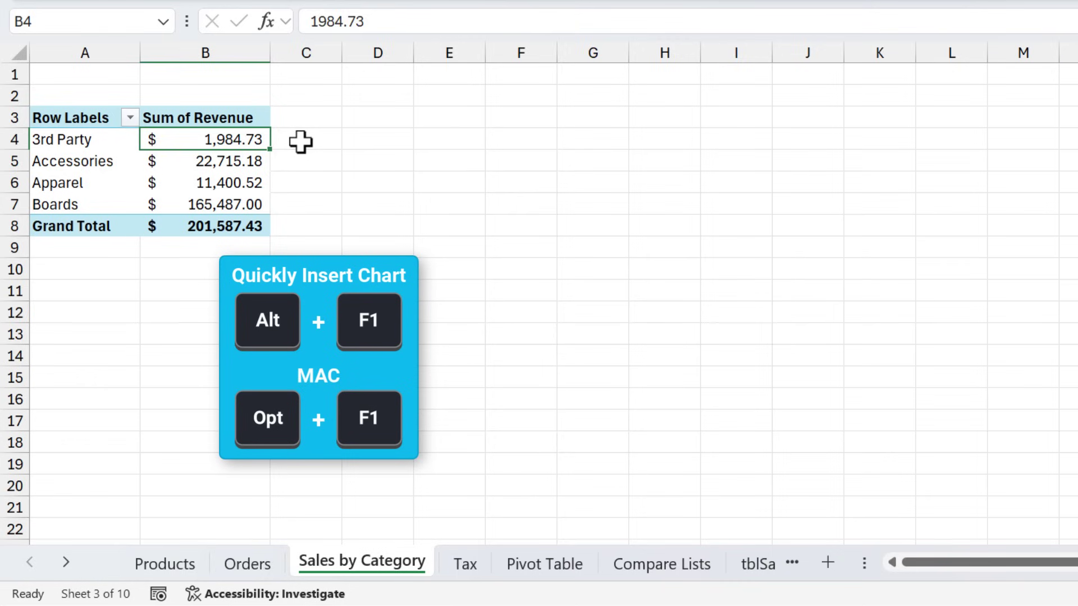
- Insert a chart of the revenue-by-category pivot table with Alt+F1
{"action": "key", "text": "alt+F1"}
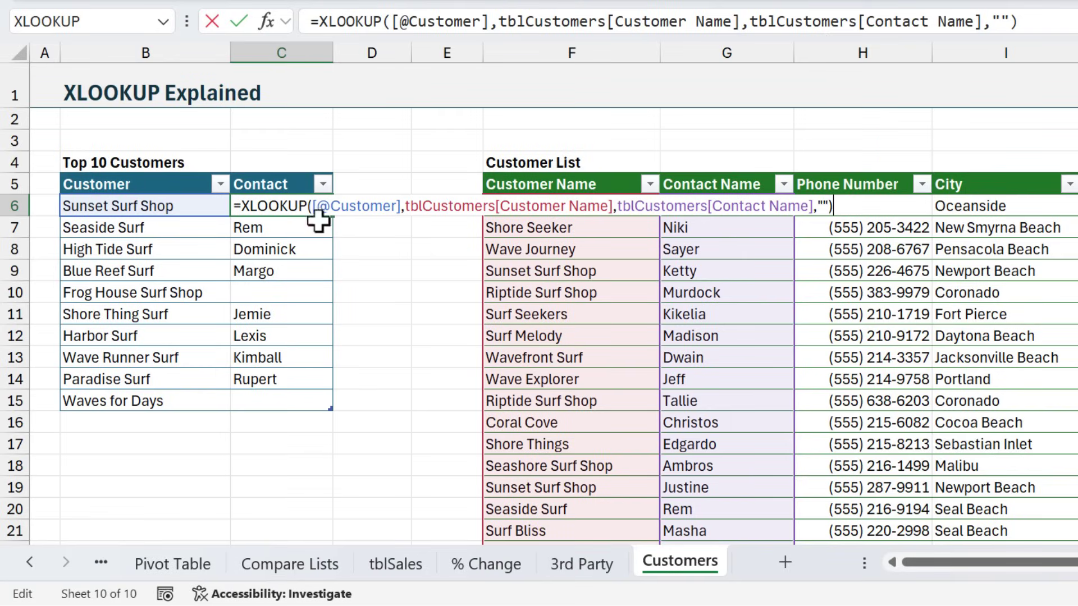
- Review C6's XLOOKUP formula through argument help, the help pane, and in-cell and formula-bar editing
{"action": "left_click", "coordinate": [313, 207]}
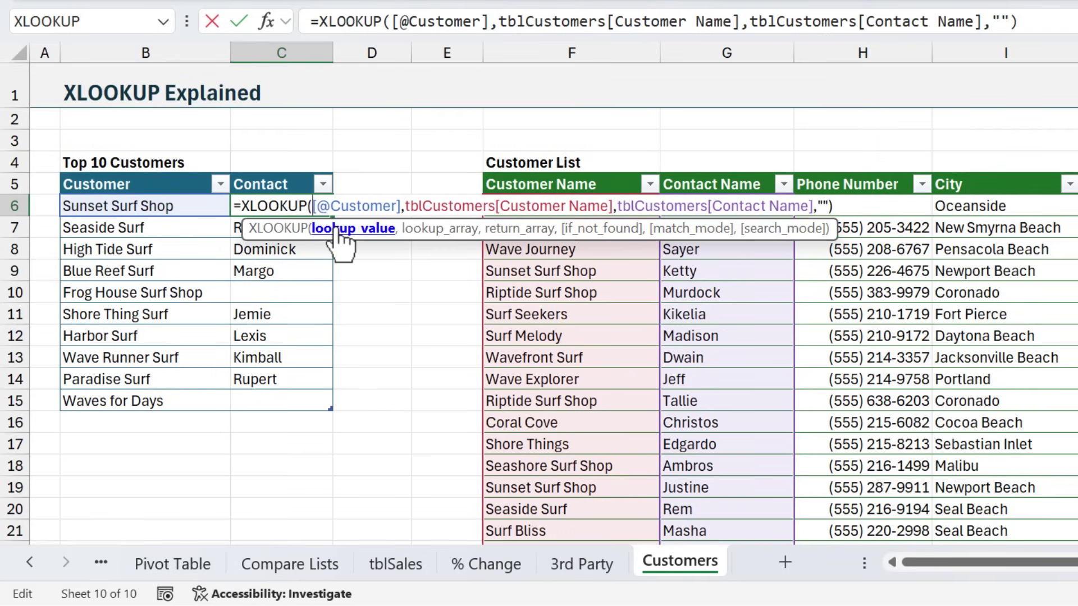
{"action": "key", "text": "F1"}
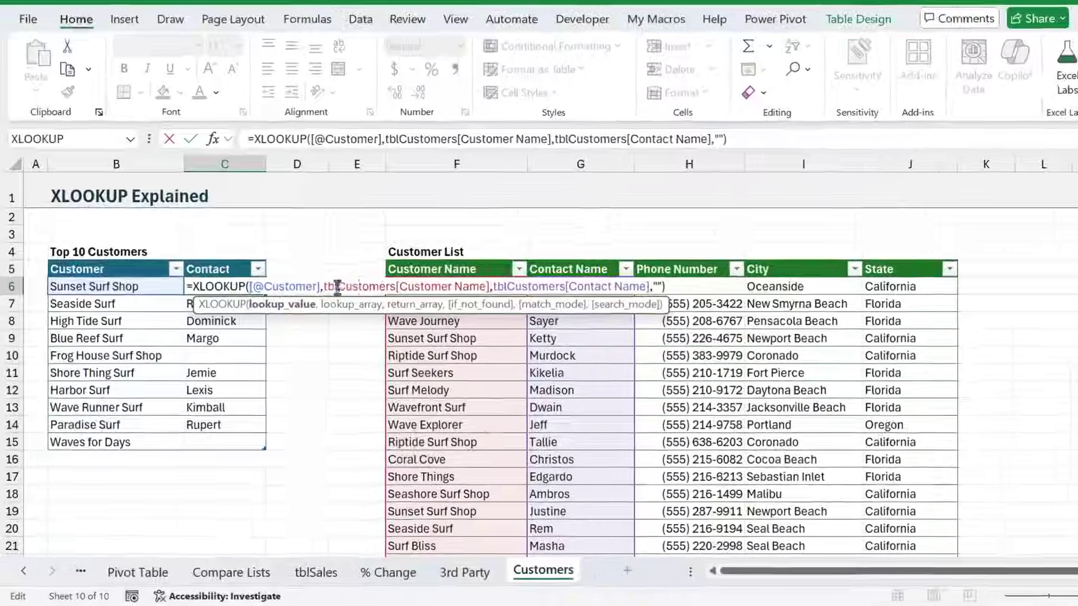
{"action": "key", "text": "Escape"}
{"action": "key", "text": "F2"}
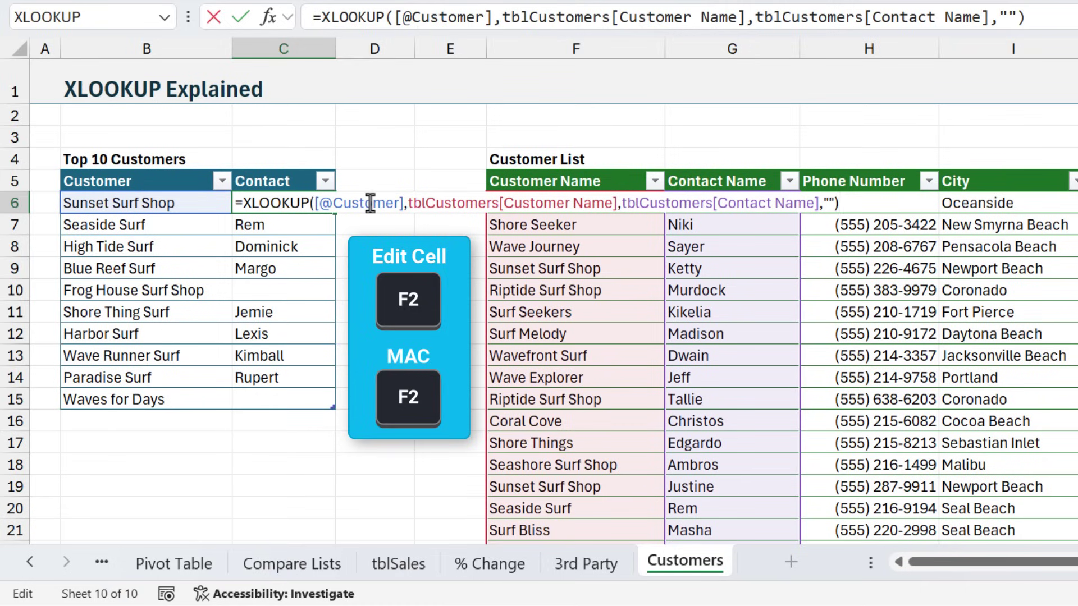
{"action": "key", "text": "Escape"}
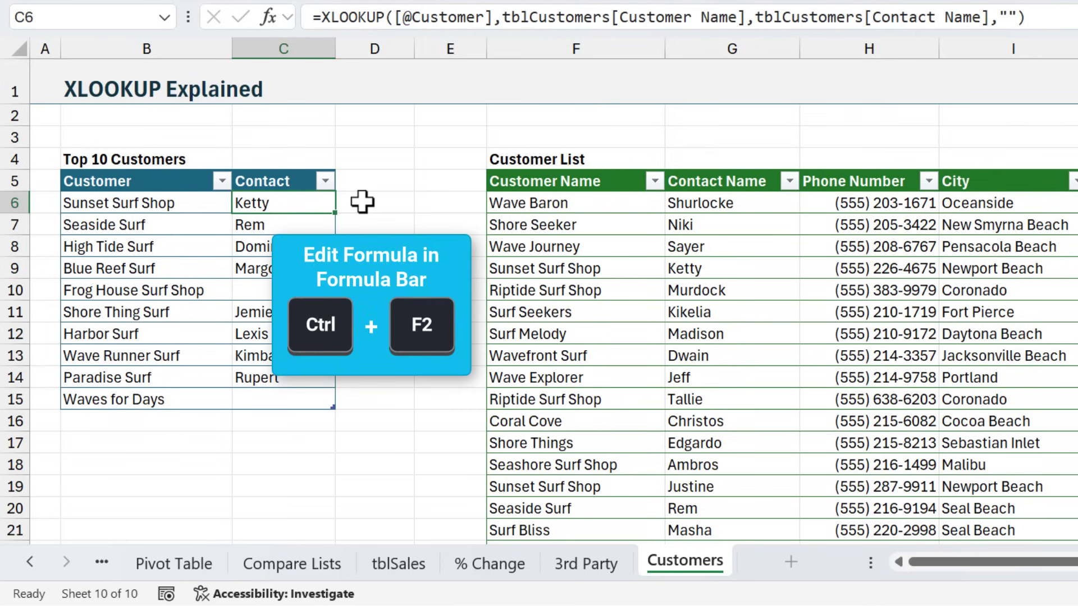
{"action": "key", "text": "ctrl+F2"}
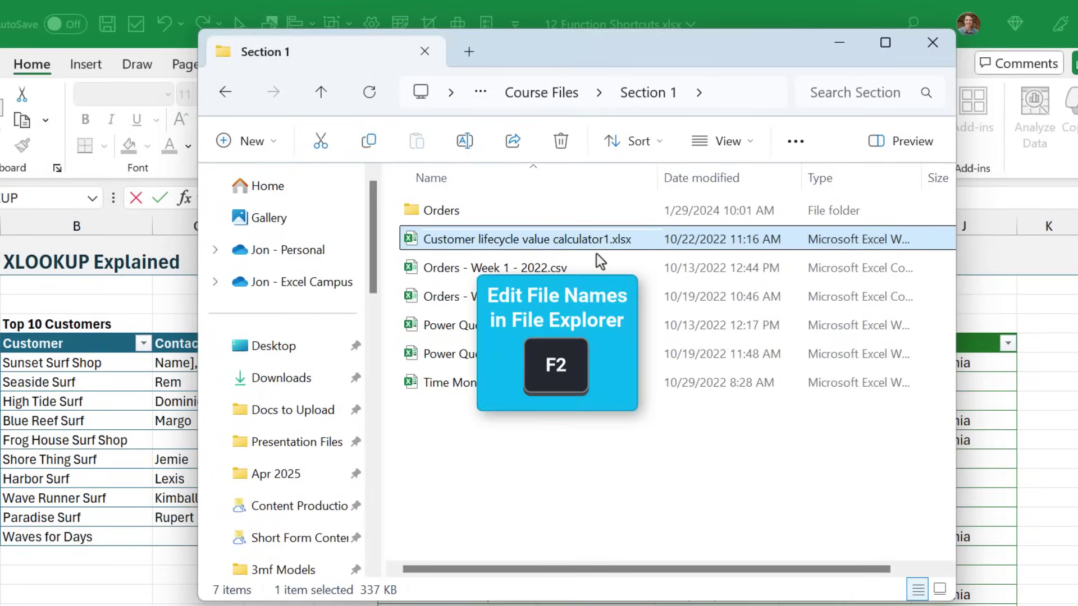
- Put the Customer lifecycle value calculator1.xlsx file name into rename mode with F2
{"action": "key", "text": "F2"}
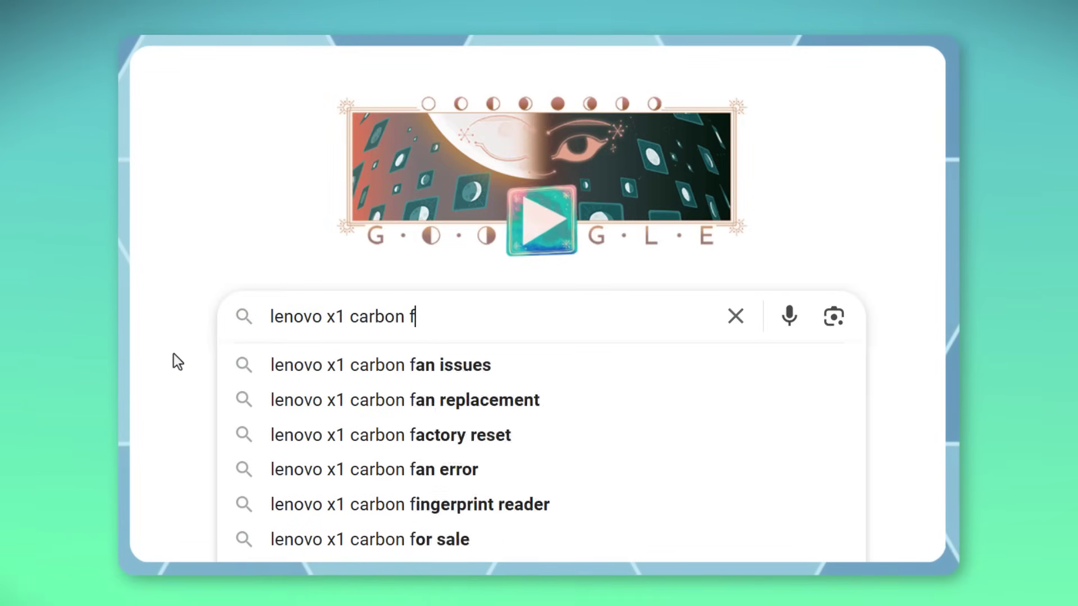
- Submit the Google search for 'lenovo x1 carbon fn lock'
{"action": "key", "text": "Return"}
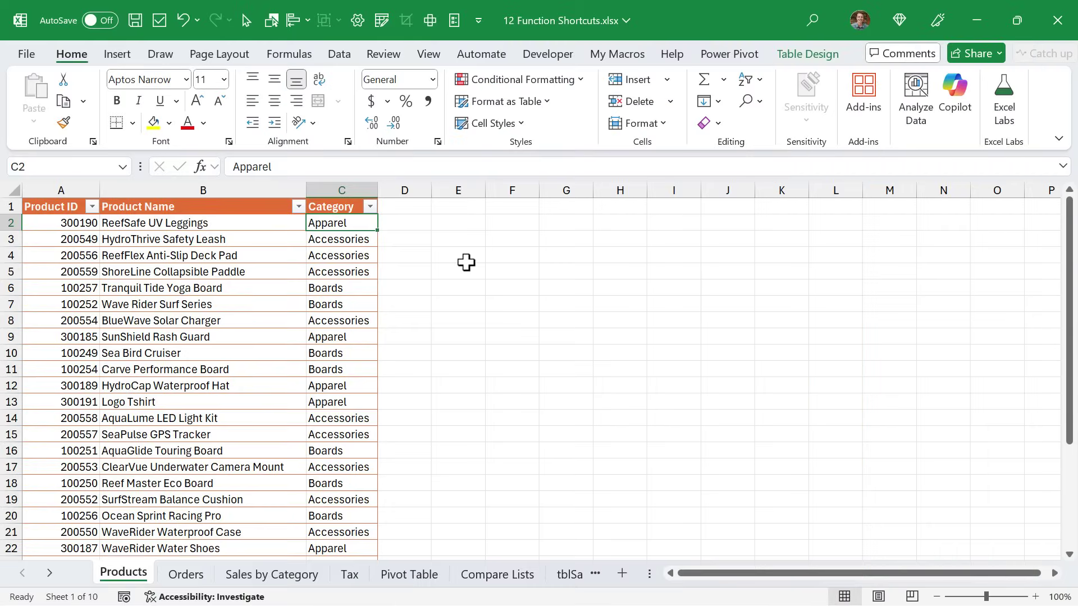
- Open Name Manager with Ctrl+F3 and bring up the Edit Name dialog for Table2
{"action": "key", "text": "ctrl+F3"}
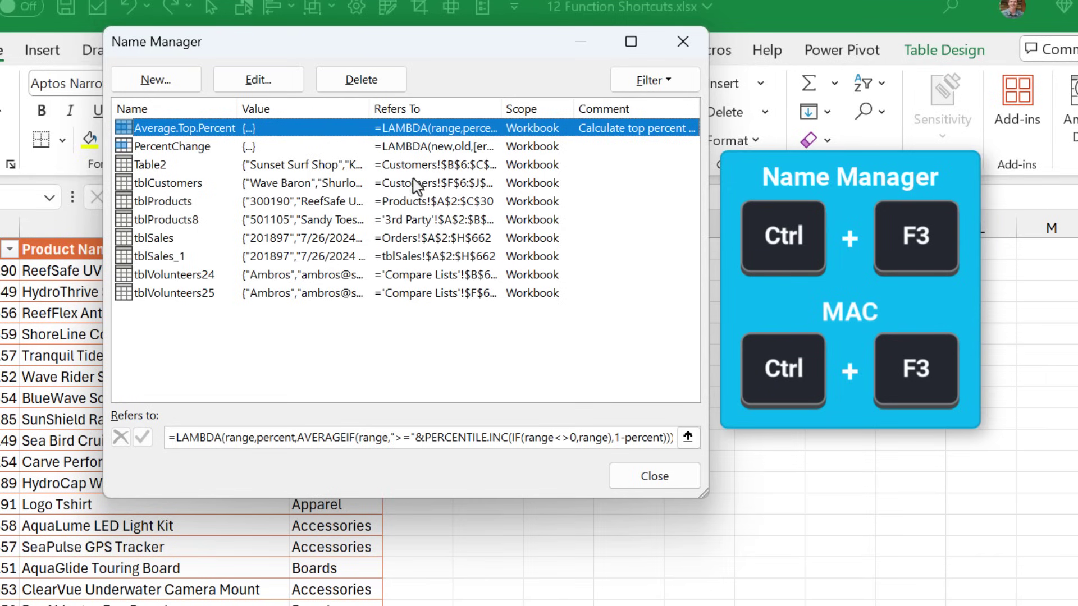
{"action": "left_click", "coordinate": [168, 165]}
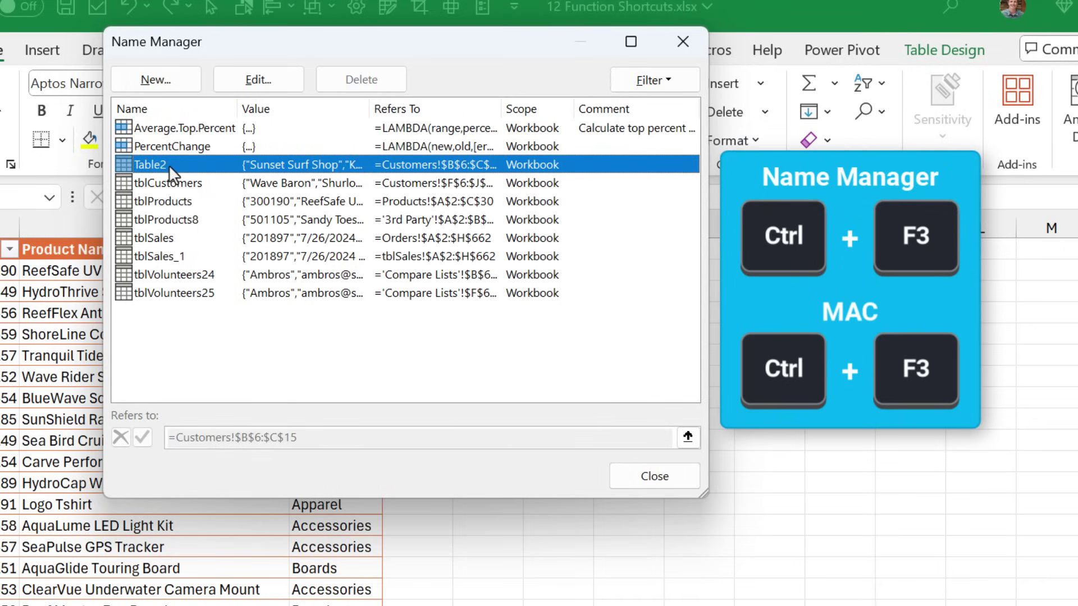
{"action": "double_click", "coordinate": [169, 164]}
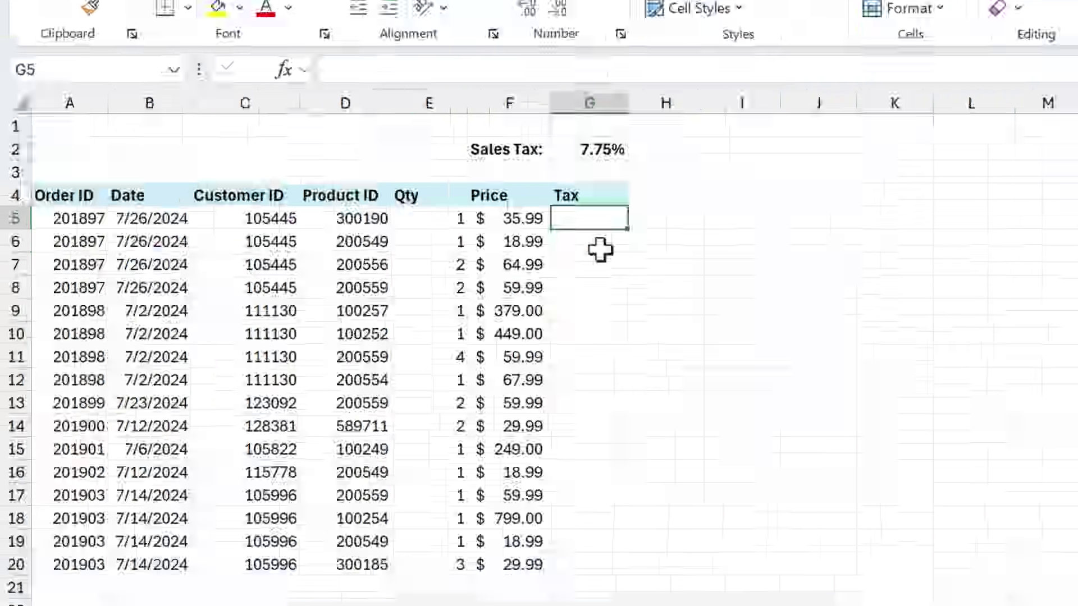
- Enter =F5*$G$2 in G5 and fill the tax formula down through G20
{"action": "type", "text": "="}
{"action": "left_click", "coordinate": [592, 193]}
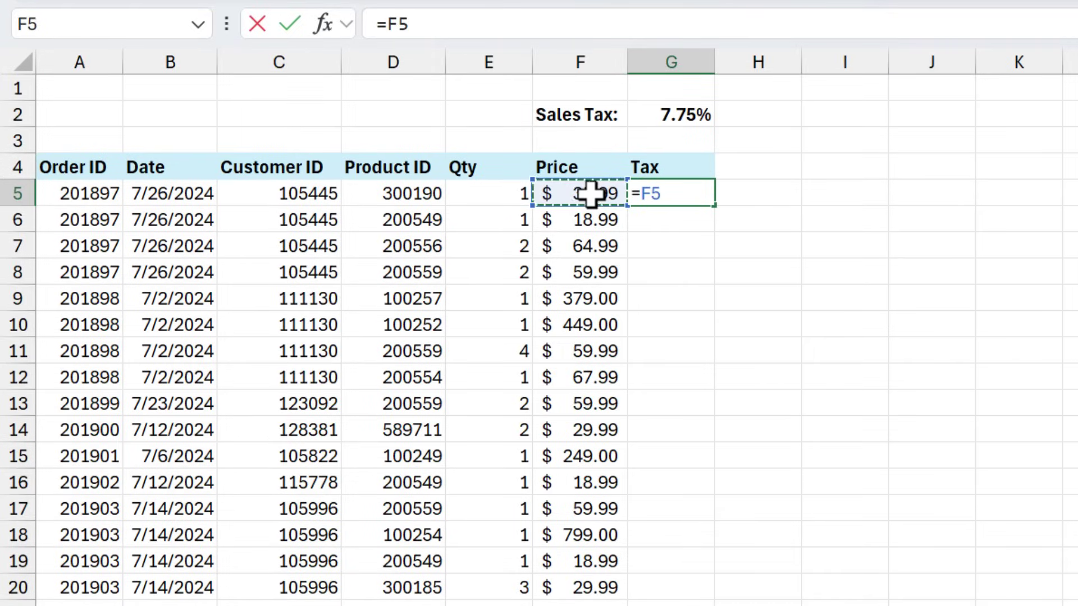
{"action": "type", "text": "*"}
{"action": "left_click", "coordinate": [667, 112]}
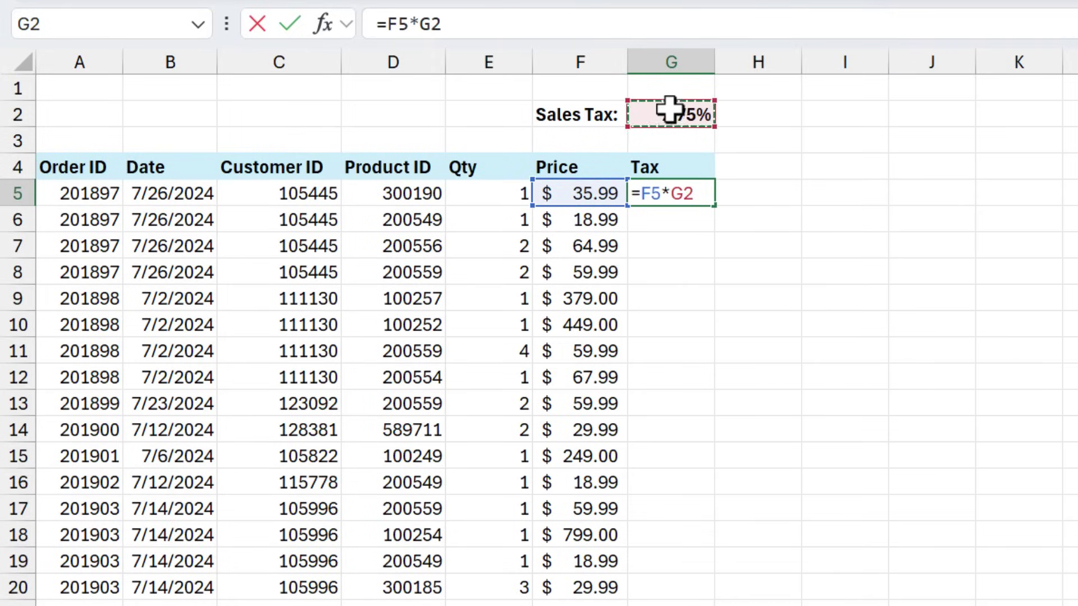
{"action": "key", "text": "F4"}
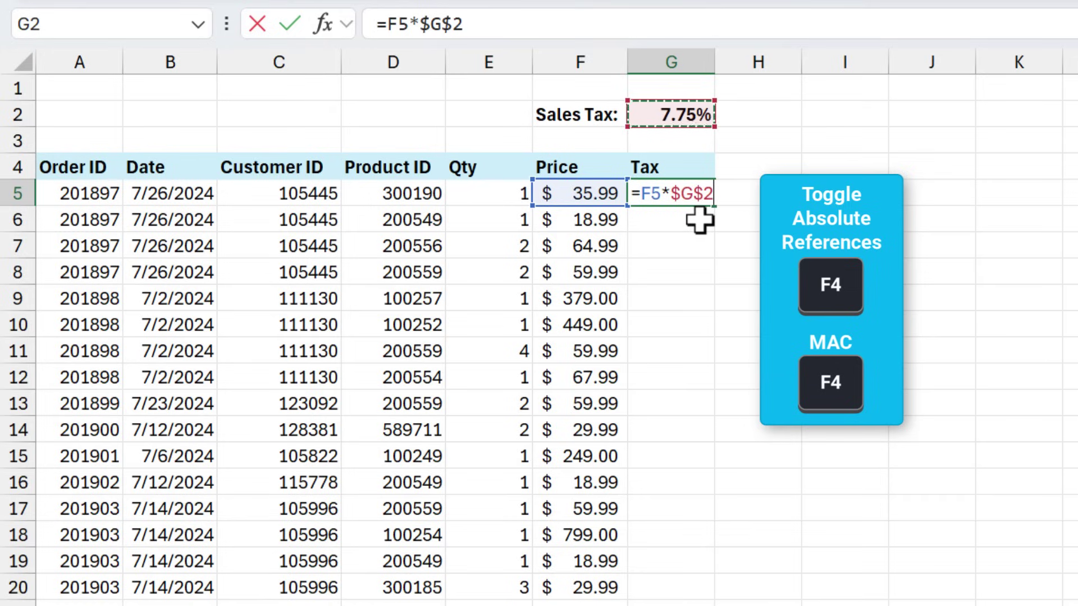
{"action": "key", "text": "F4"}
{"action": "key", "text": "F4"}
{"action": "key", "text": "F4"}
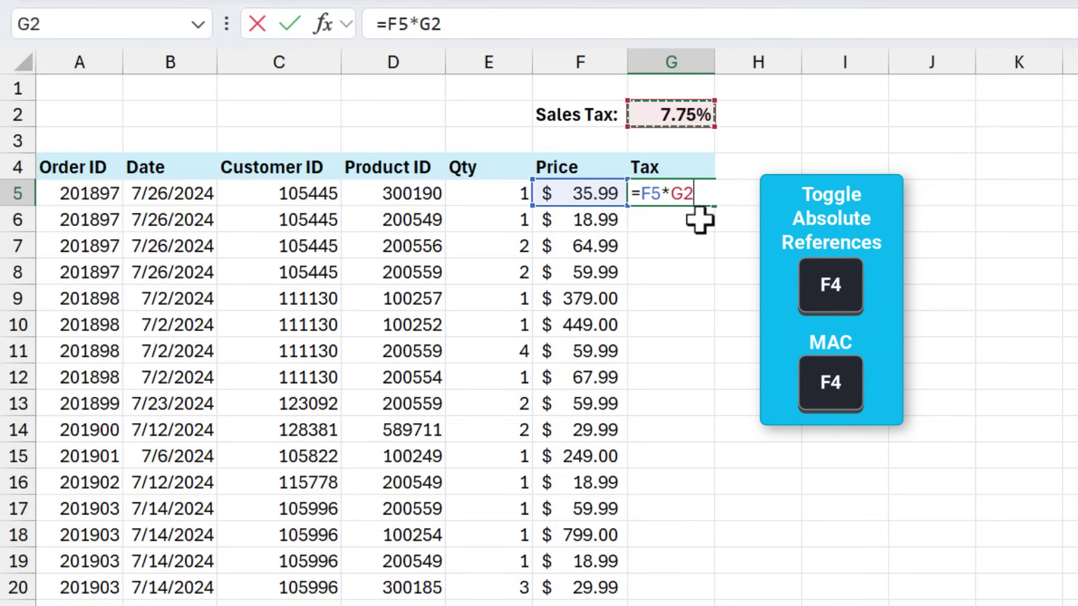
{"action": "key", "text": "F4"}
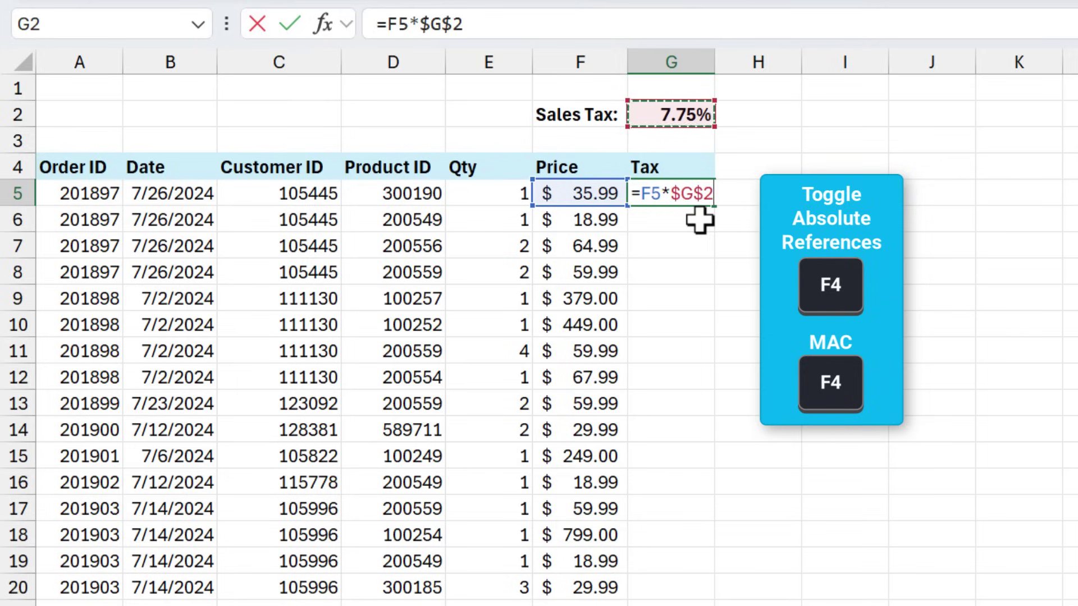
{"action": "key", "text": "Return"}
{"action": "left_click", "coordinate": [700, 197]}
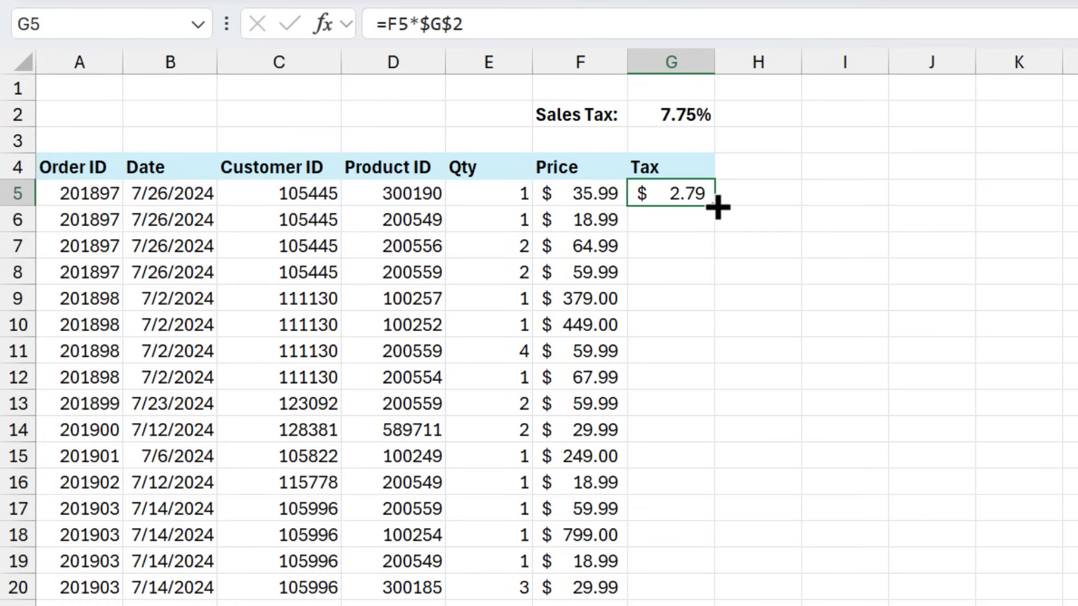
{"action": "double_click", "coordinate": [716, 206]}
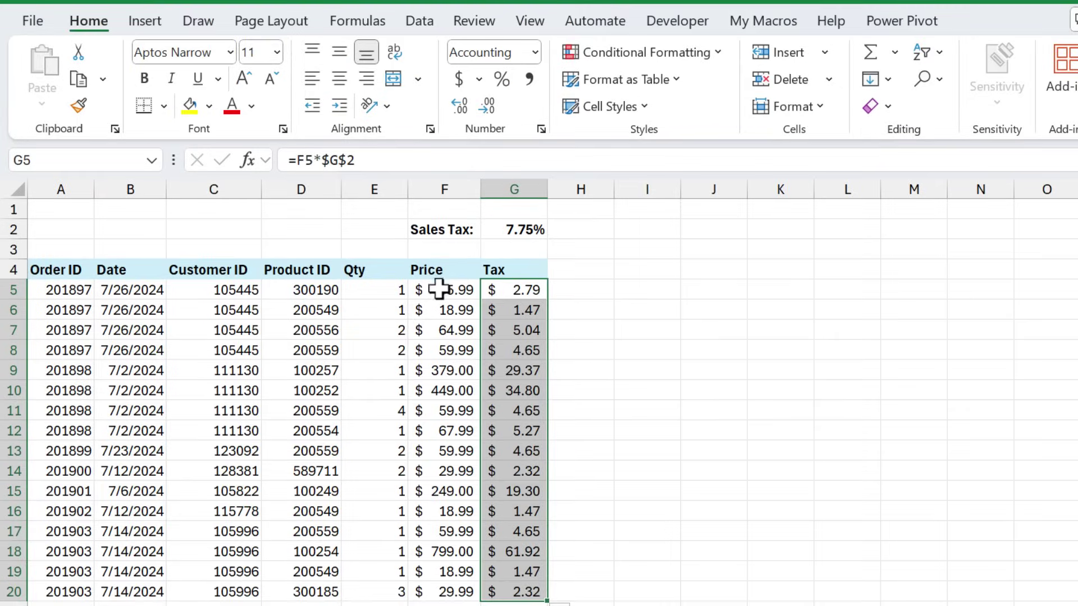
- Fill E7 yellow, then repeat the fill with F4 on E11, E14 and E16:E18
{"action": "left_click", "coordinate": [385, 330]}
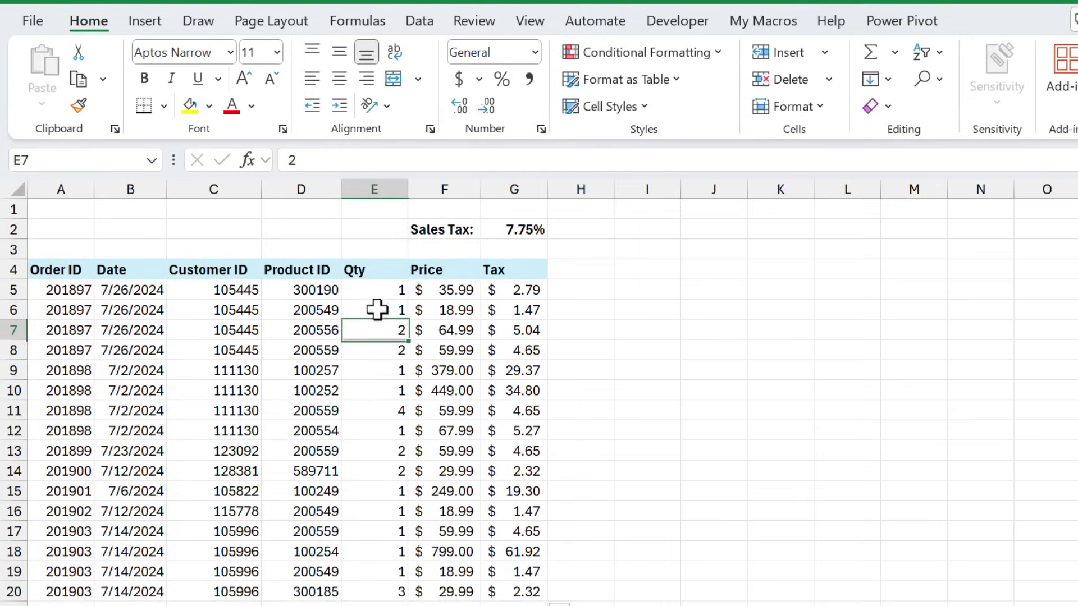
{"action": "left_click", "coordinate": [182, 107]}
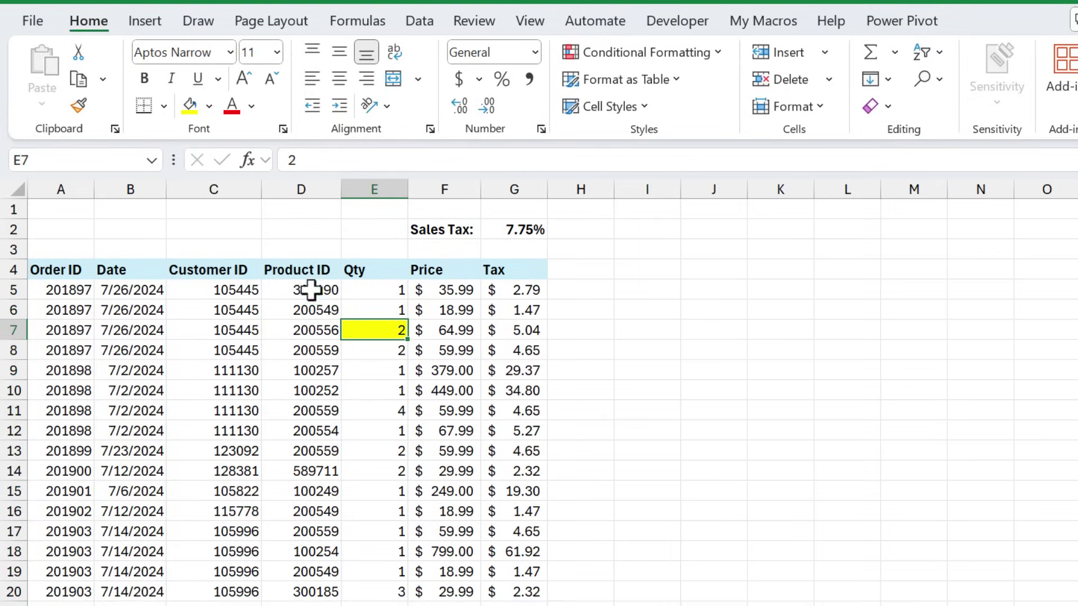
{"action": "left_click", "coordinate": [386, 412]}
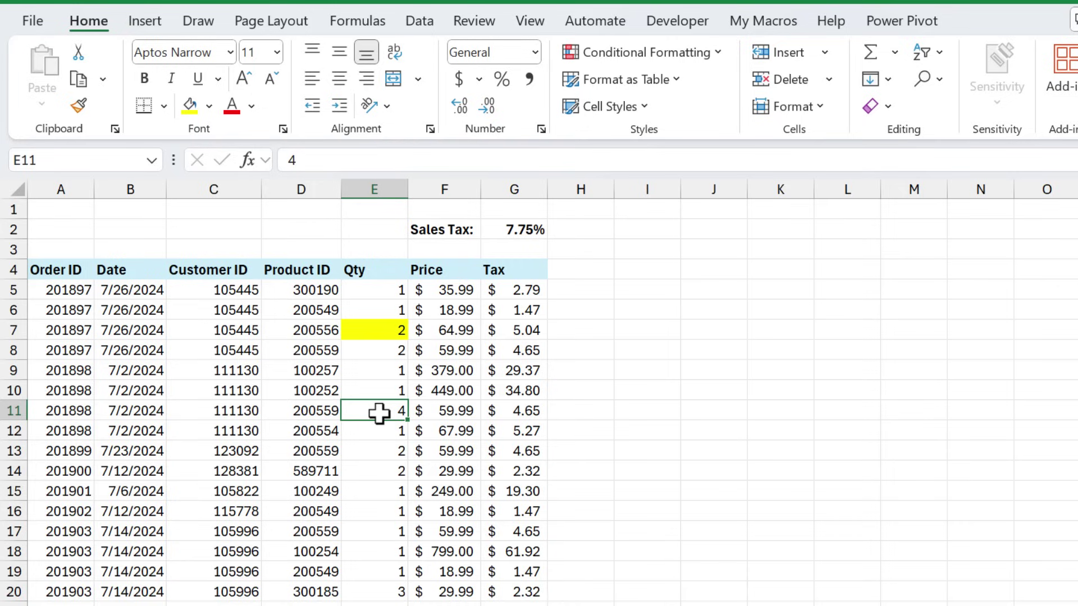
{"action": "key", "text": "F4"}
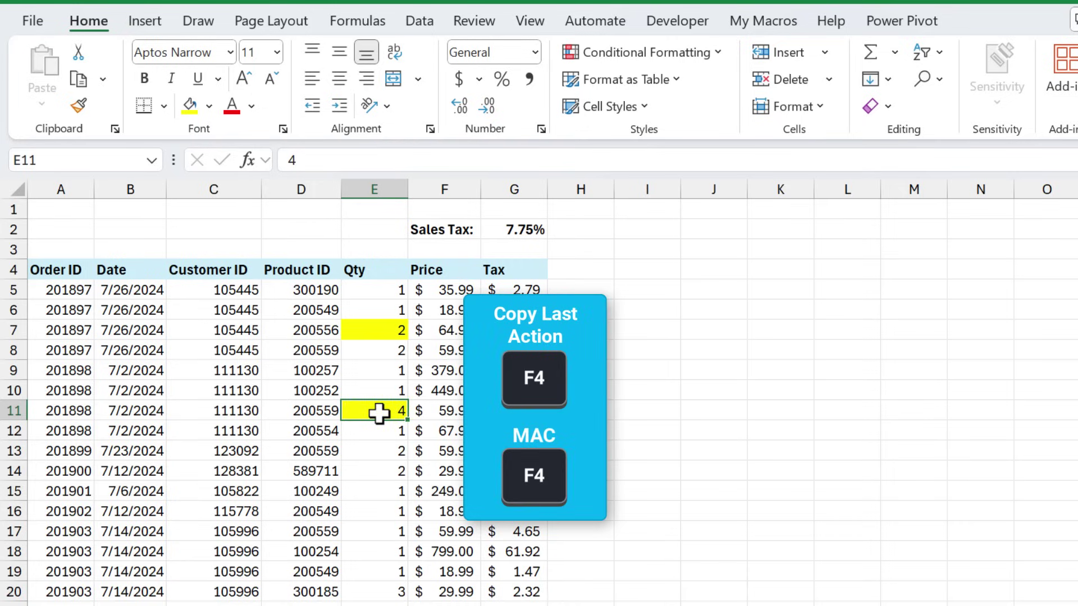
{"action": "left_click", "coordinate": [376, 472]}
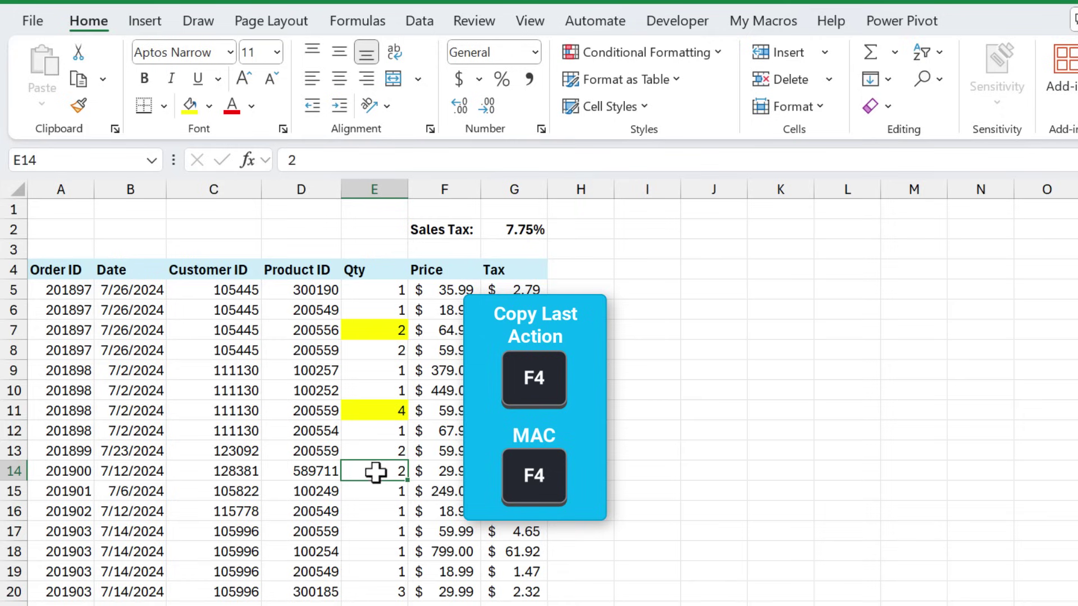
{"action": "key", "text": "F4"}
{"action": "left_click_drag", "start_coordinate": [378, 508], "coordinate": [379, 542]}
{"action": "key", "text": "F4"}
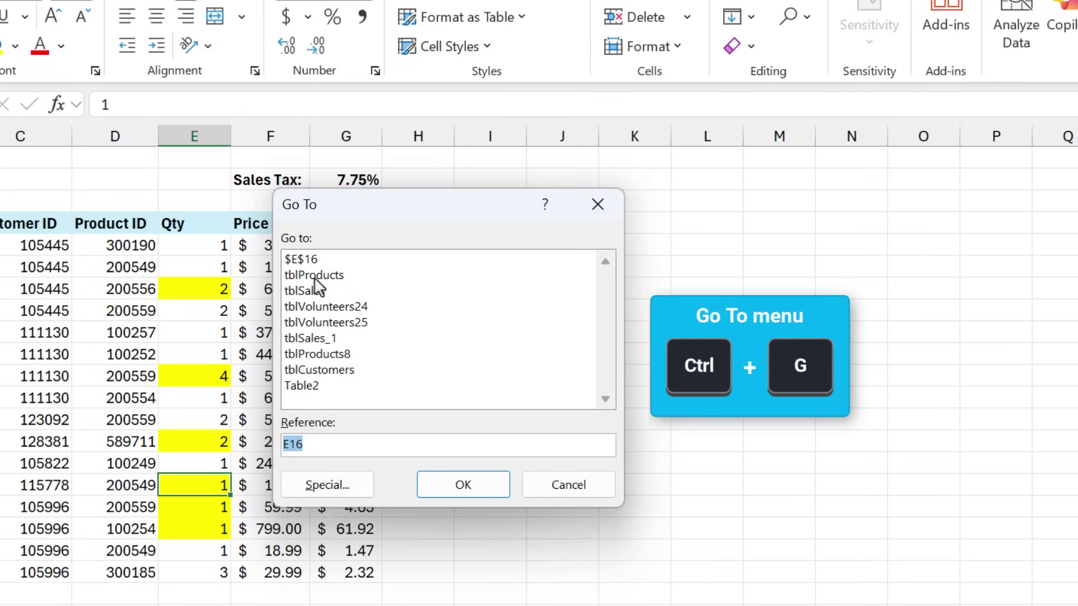
- Use Go To Special with the Formulas option to select the tax formulas in G5:G20
{"action": "left_click", "coordinate": [326, 484]}
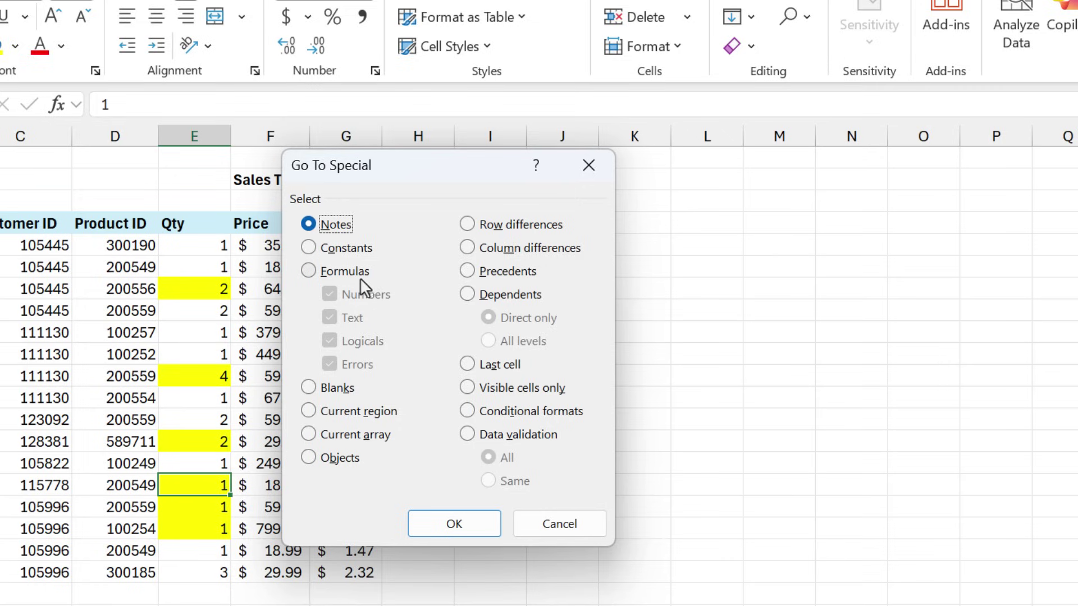
{"action": "left_click", "coordinate": [326, 271]}
{"action": "key", "text": "Return"}
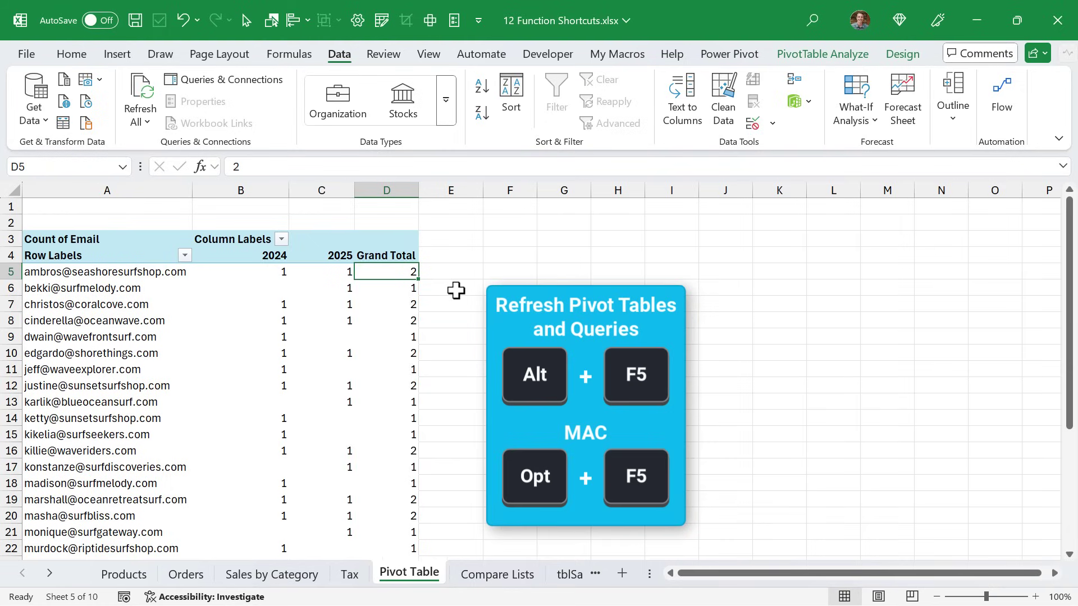
- Refresh the email-count pivot with Alt+F5, then refresh all connections with Ctrl+Alt+F5
{"action": "key", "text": "alt+F5"}
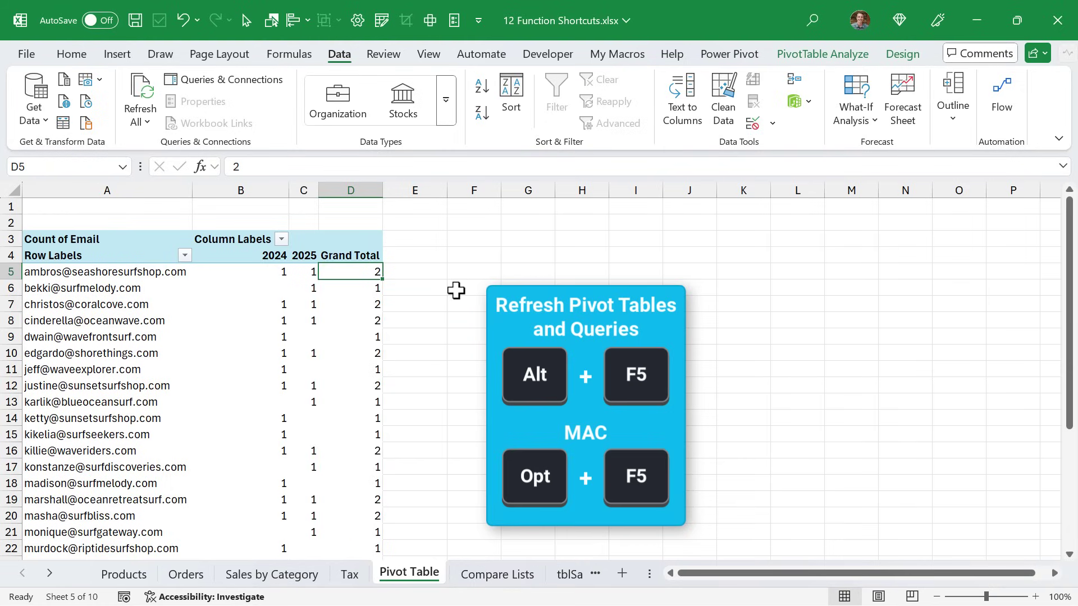
{"action": "key", "text": "ctrl+alt+F5"}
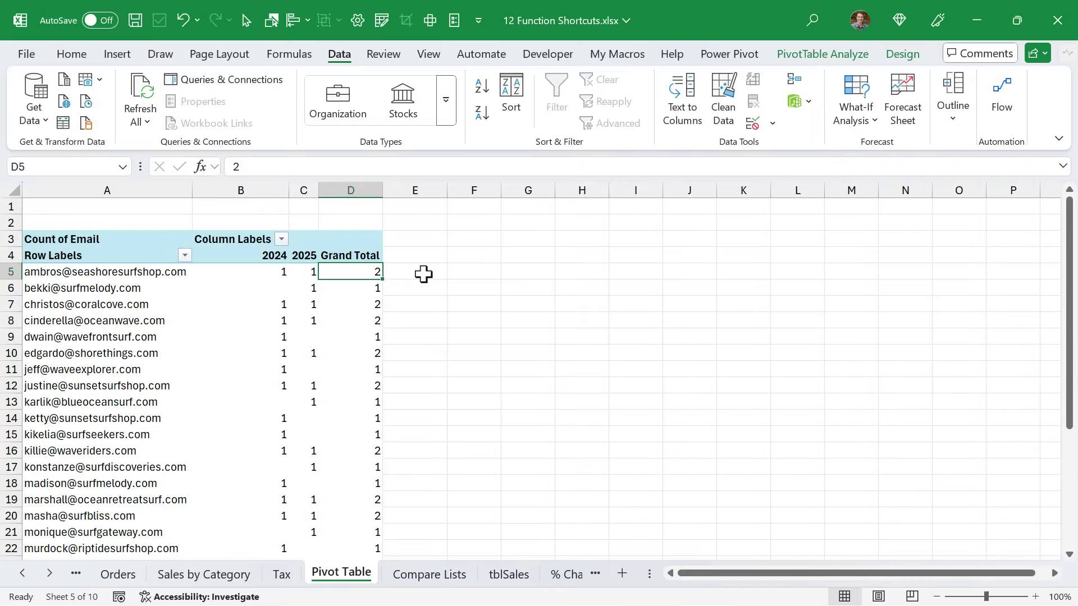
- Move focus to the sheet tabs with F6 and open the Sales by Category sheet
{"action": "key", "text": "F6"}
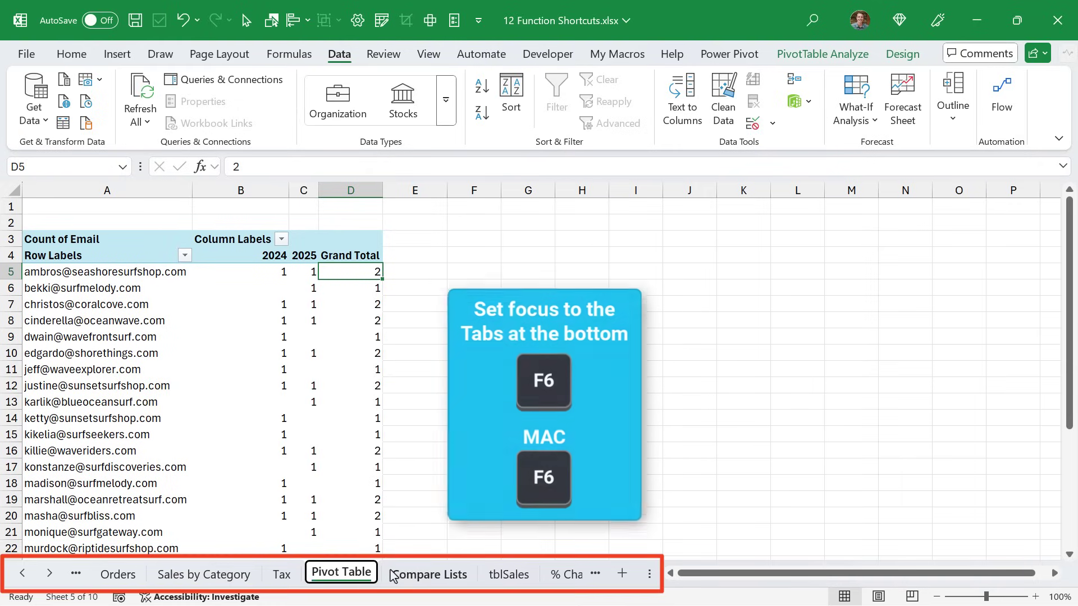
{"action": "key", "text": "Right"}
{"action": "key", "text": "Left"}
{"action": "key", "text": "Left"}
{"action": "key", "text": "Left"}
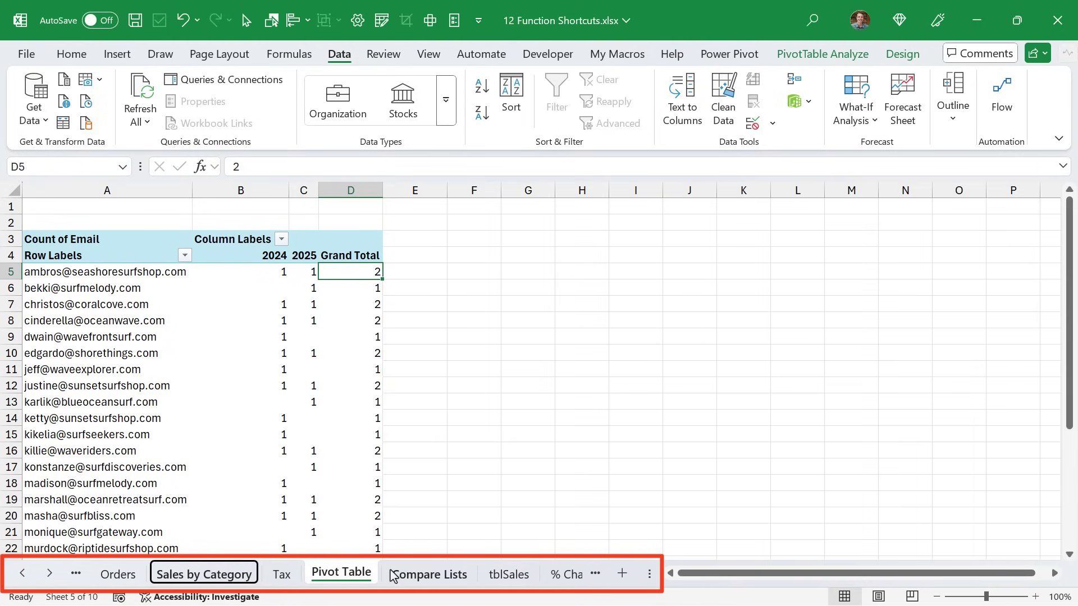
{"action": "key", "text": "Return"}
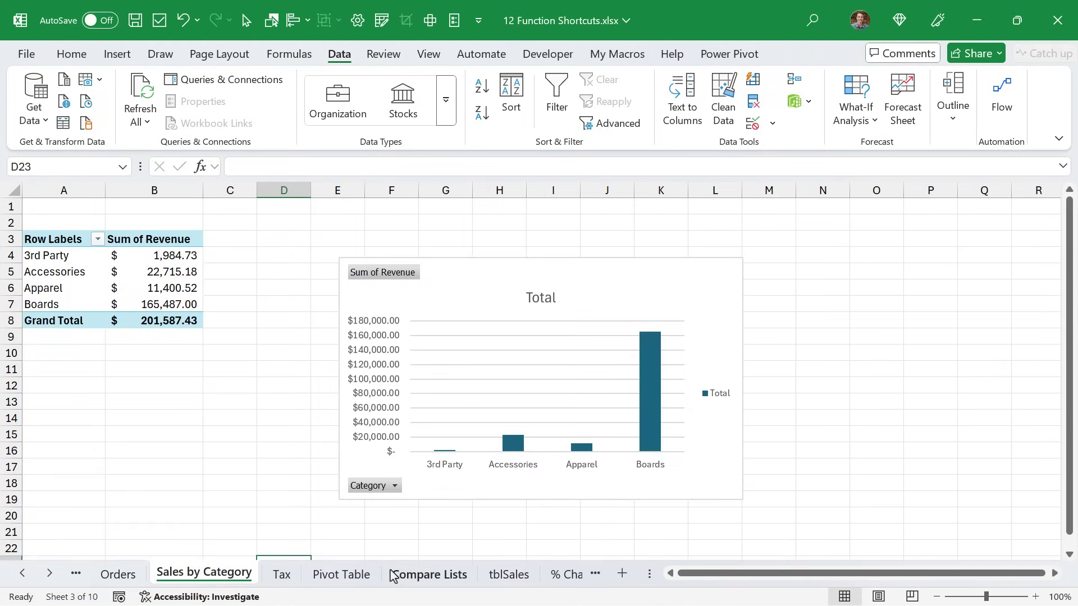
- Cycle keyboard focus through the window's areas with F6 until focus navigation ends
{"action": "key", "text": "F6"}
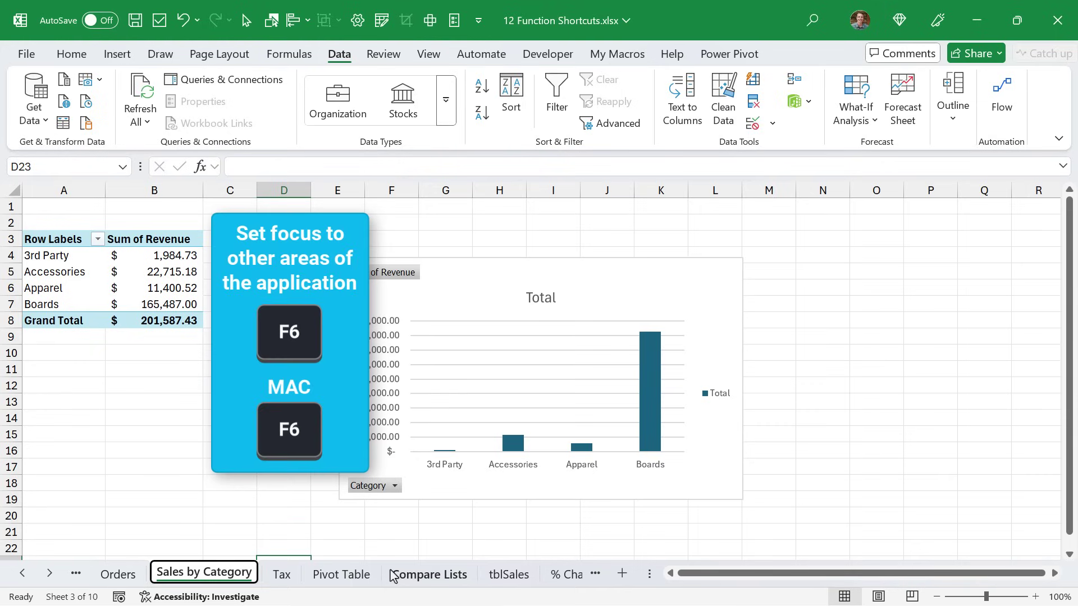
{"action": "key", "text": "F6"}
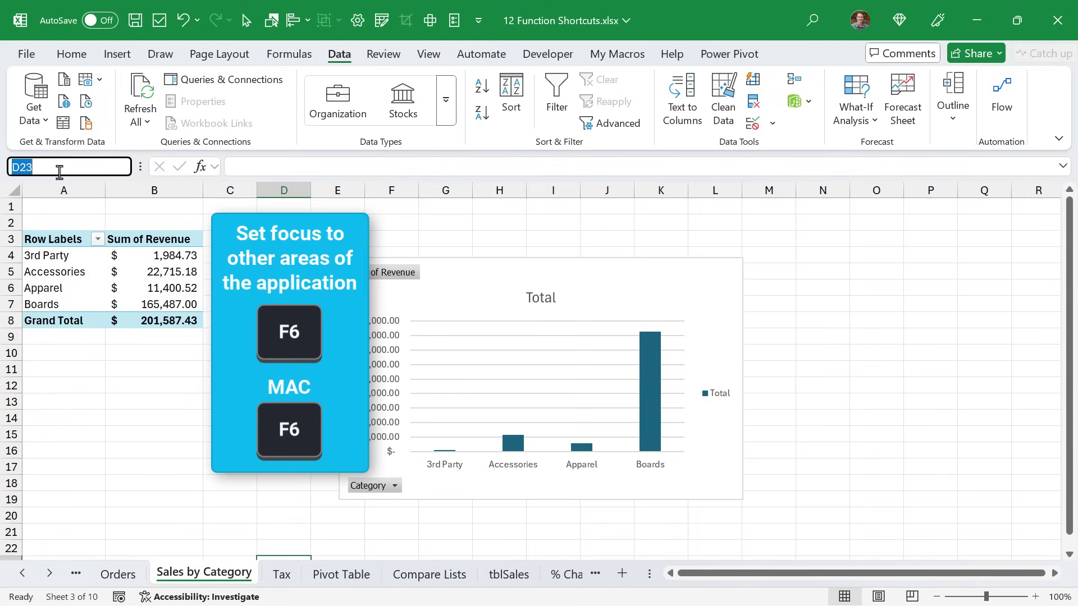
{"action": "key", "text": "F6"}
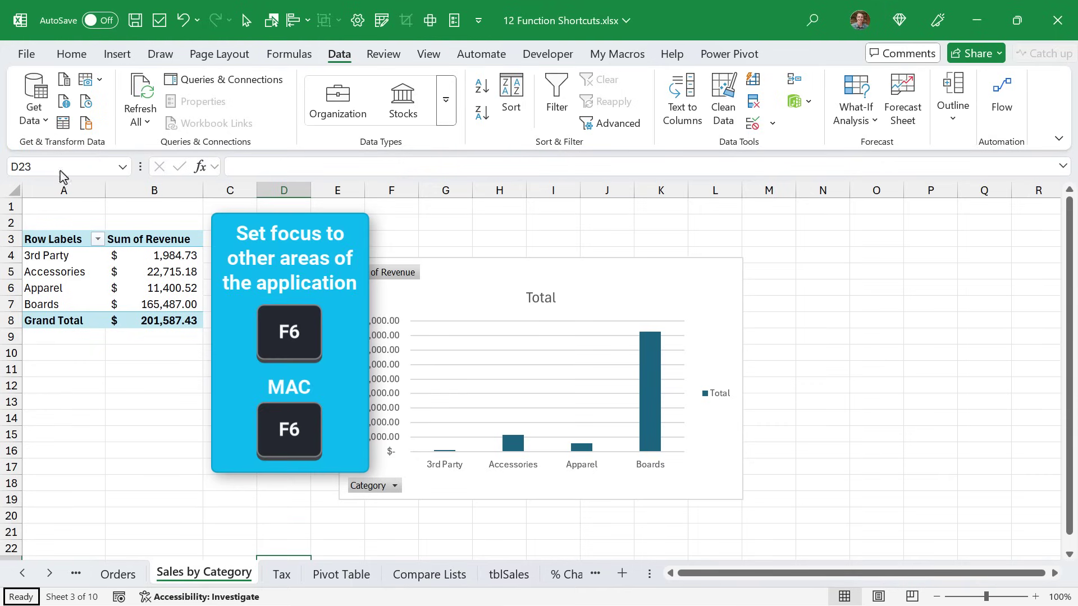
{"action": "key", "text": "F6"}
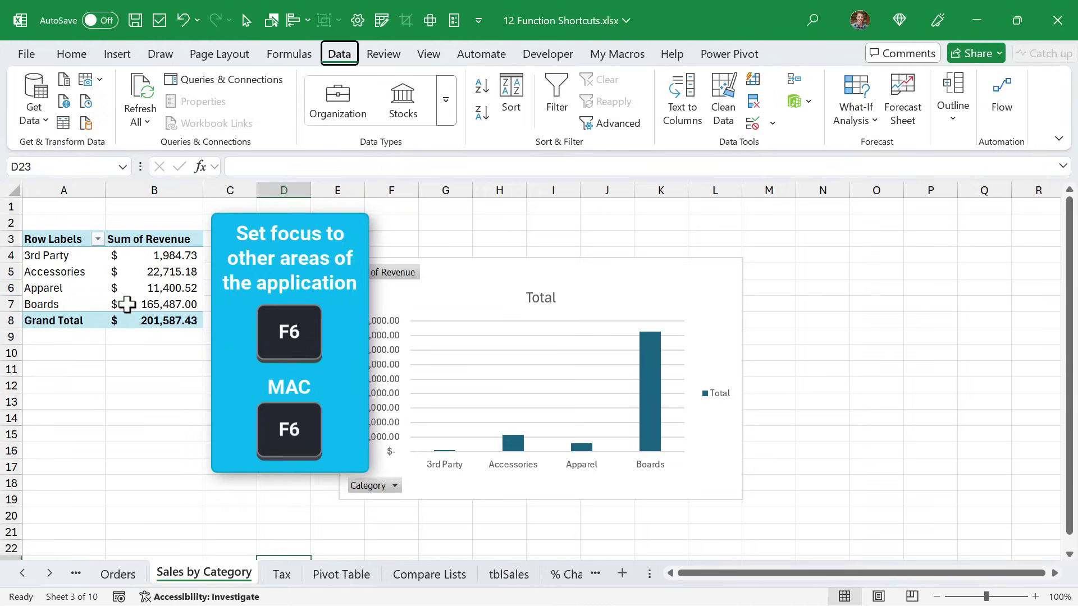
{"action": "key", "text": "F6"}
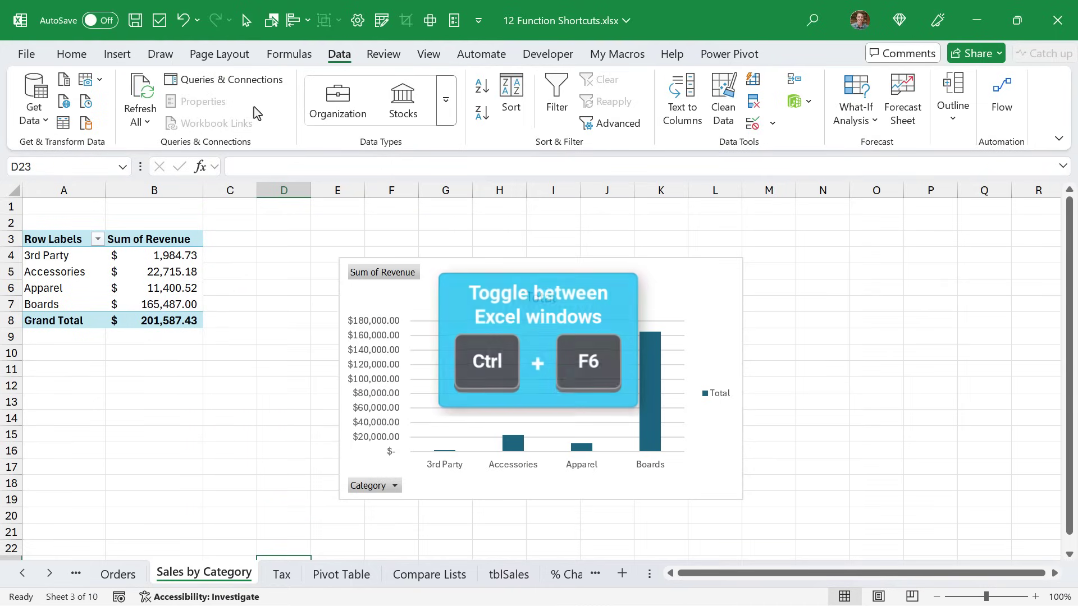
- Switch between the Customer Support Dashboard and 12 Function Shortcuts workbooks using Ctrl+F6 and Ctrl+Tab
{"action": "key", "text": "ctrl+F6"}
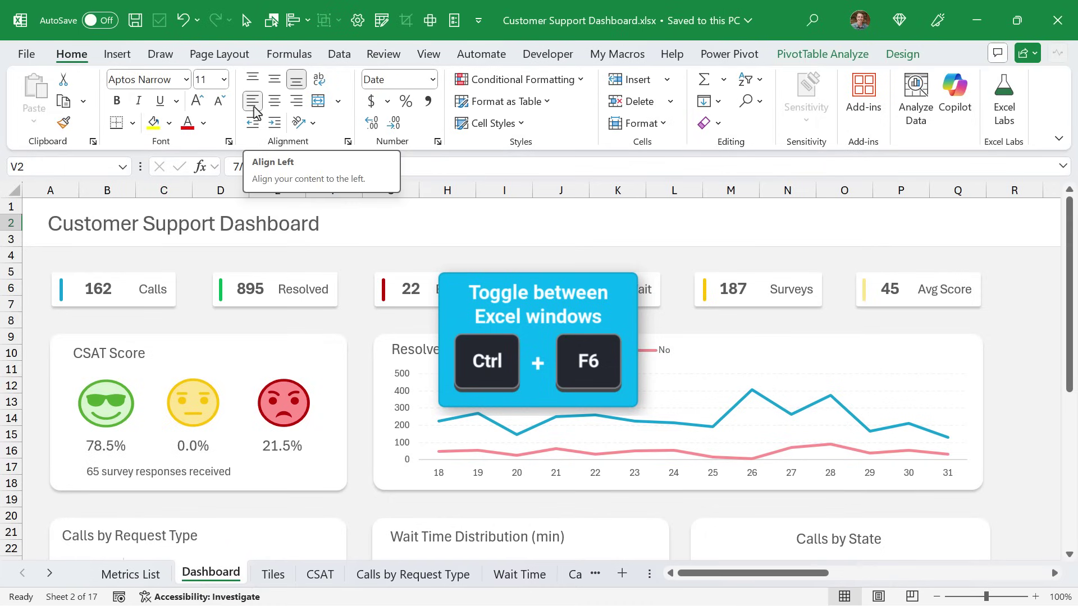
{"action": "key", "text": "ctrl+F6"}
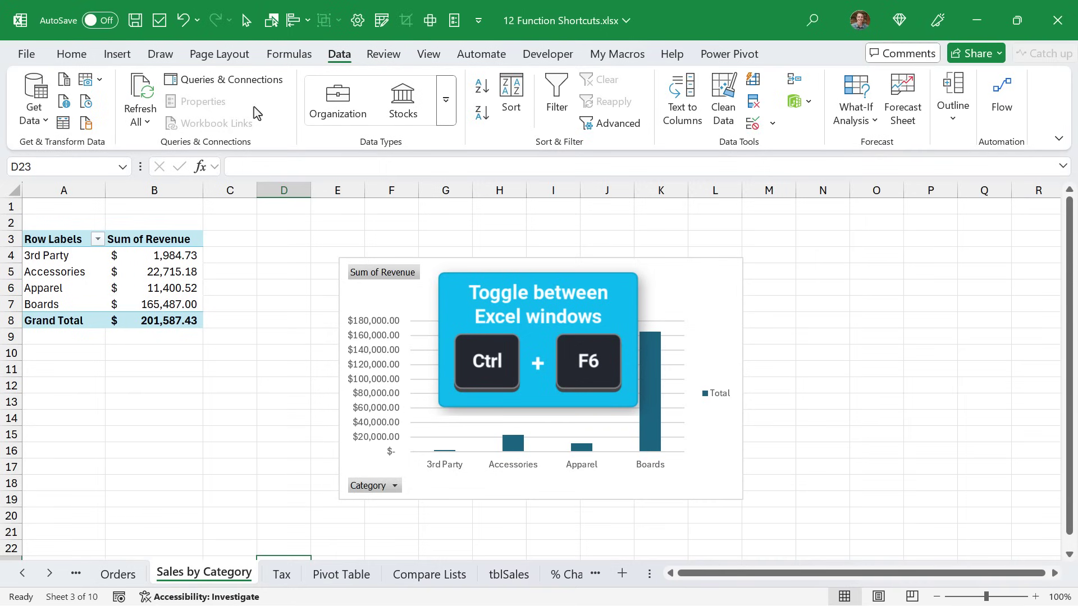
{"action": "key", "text": "ctrl+Tab"}
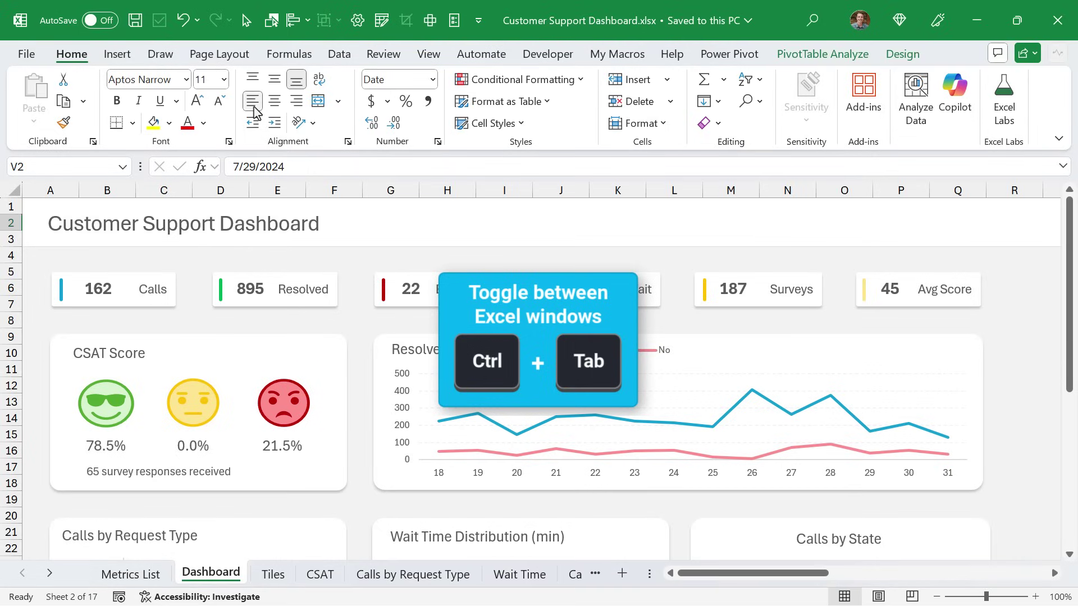
{"action": "key", "text": "ctrl+Tab"}
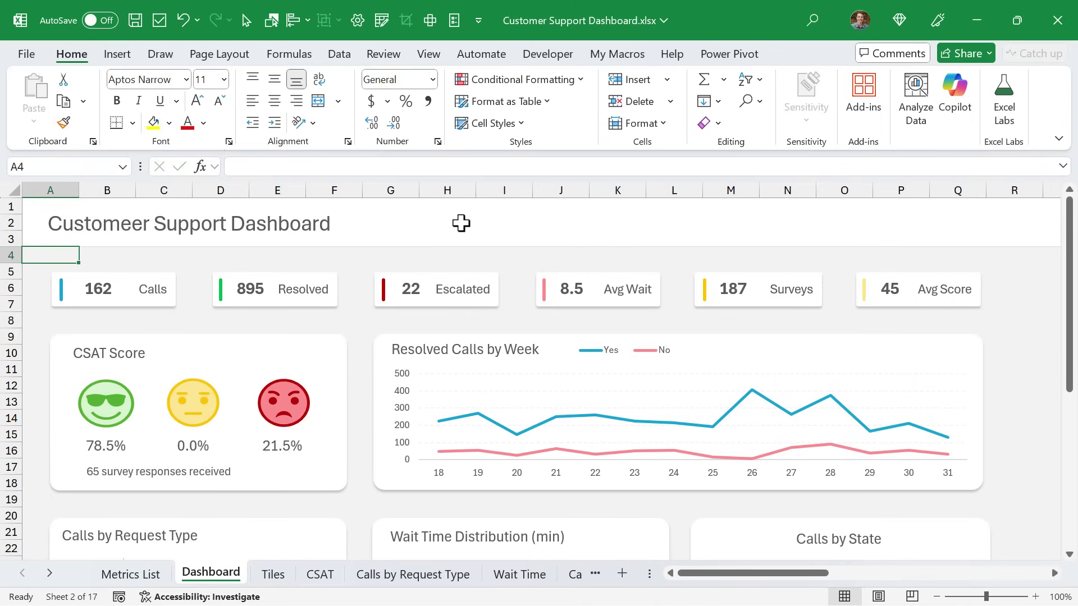
- Spell-check to change 'Customeer' to 'Customer', then open the Thesaurus for 'Abandoned' in C8
{"action": "key", "text": "F7"}
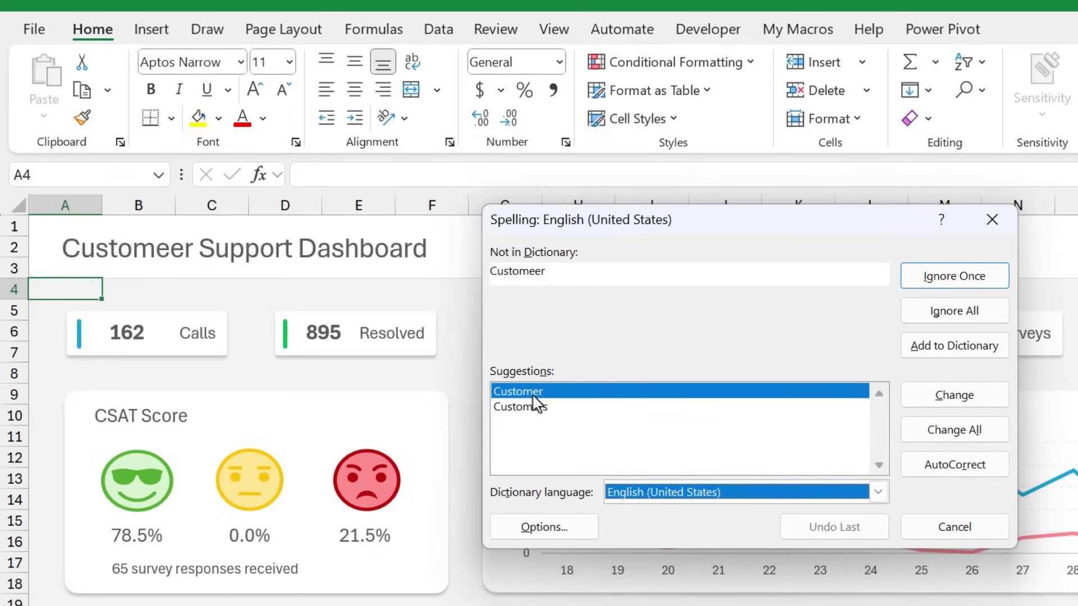
{"action": "double_click", "coordinate": [569, 393]}
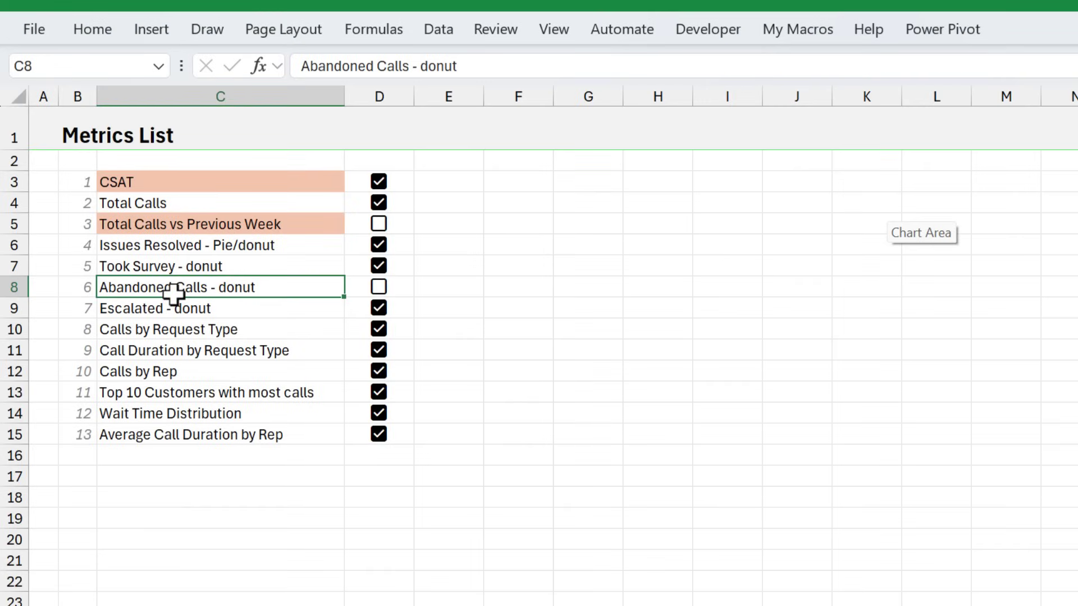
{"action": "double_click", "coordinate": [173, 287]}
{"action": "left_click_drag", "start_coordinate": [173, 287], "coordinate": [94, 288]}
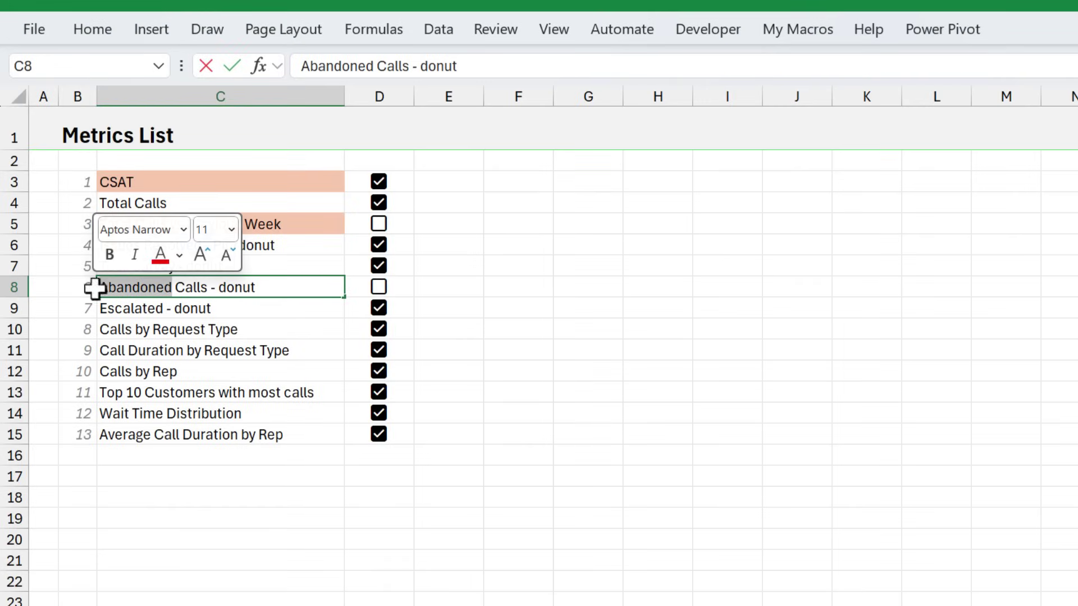
{"action": "key", "text": "shift+F7"}
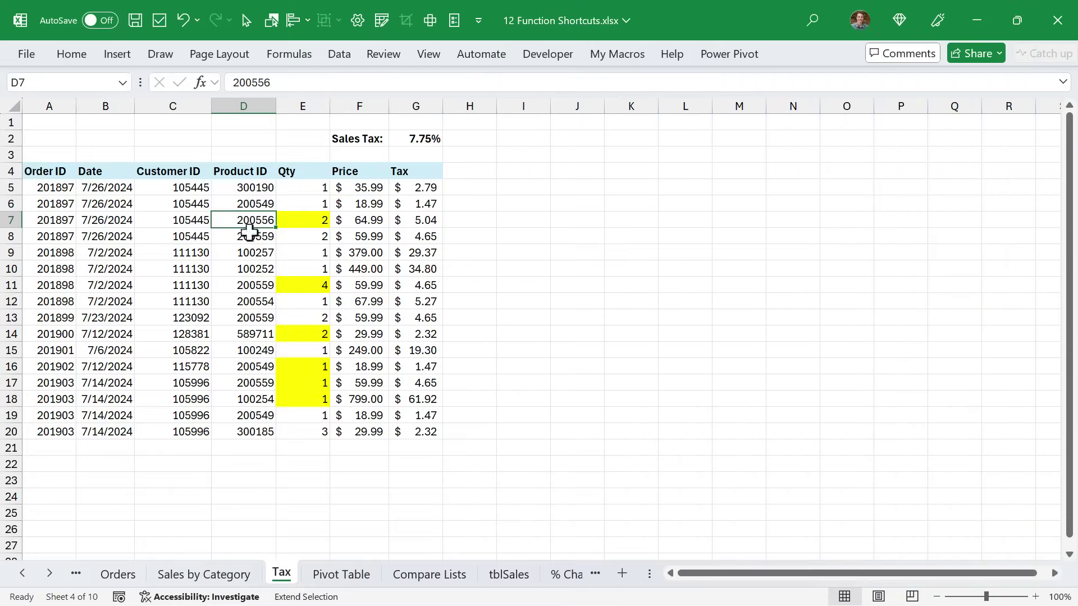
- In Extend Selection mode, reshape the selection to F12, C7:D15 and D7:F15, then exit it
{"action": "left_click", "coordinate": [355, 301]}
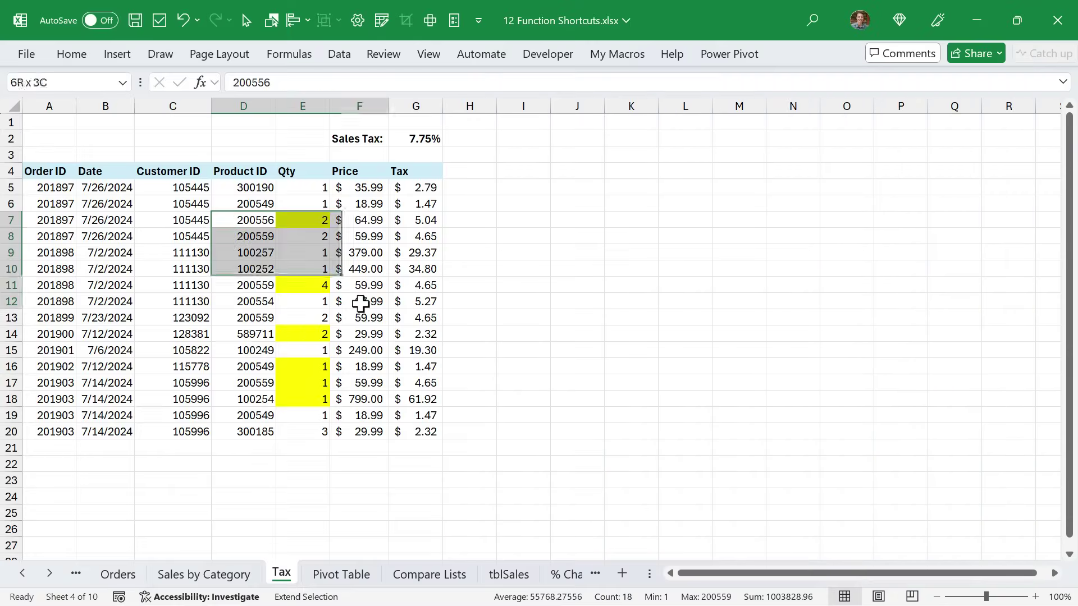
{"action": "left_click", "coordinate": [156, 349]}
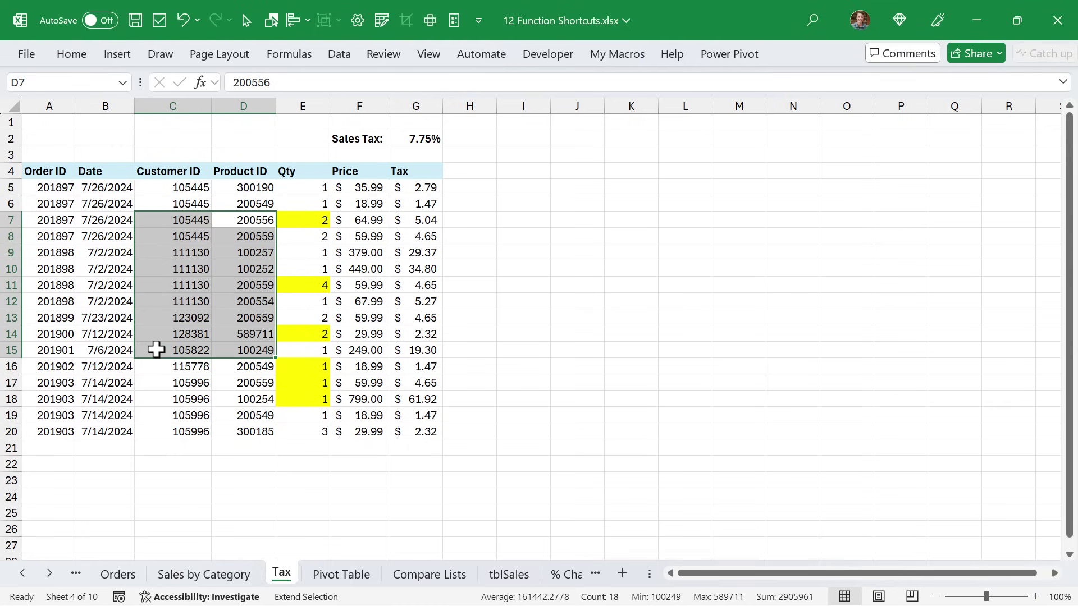
{"action": "left_click", "coordinate": [364, 350]}
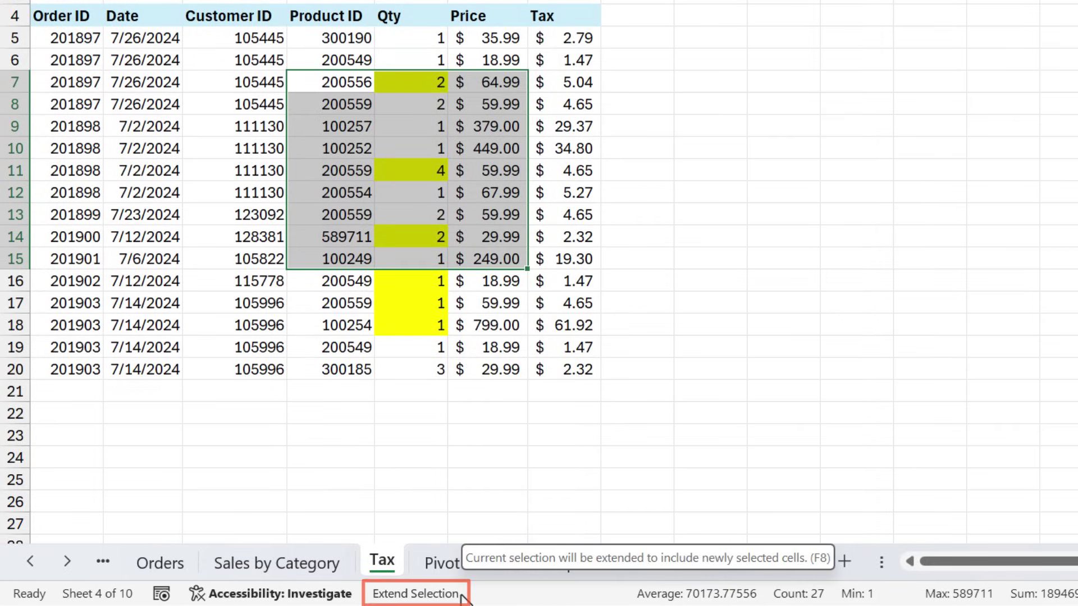
{"action": "key", "text": "F8"}
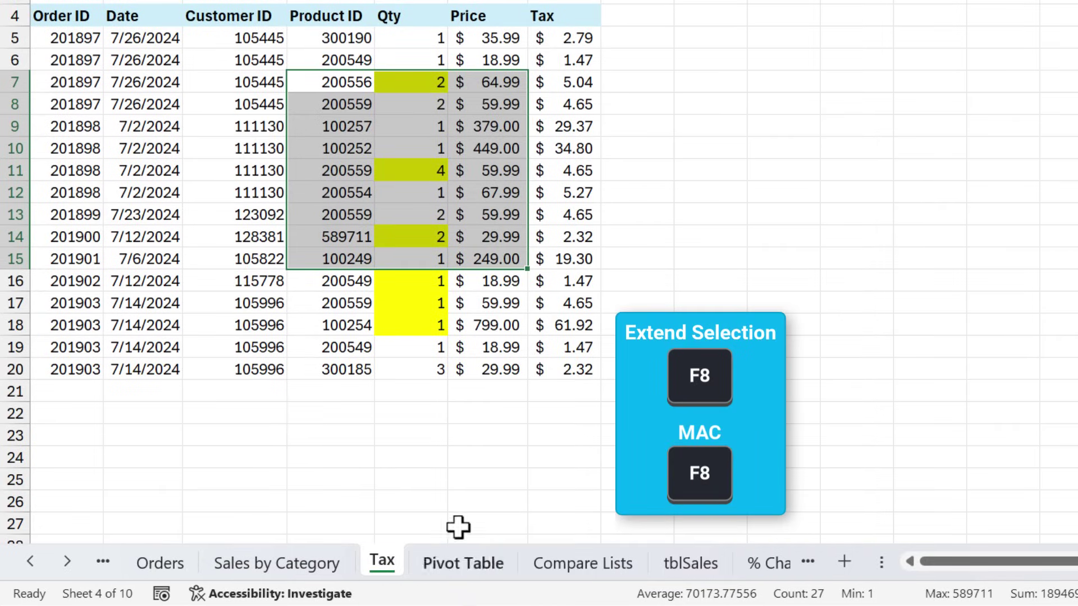
- Select C8:D13, the Customer ID and Product ID values for rows 8–13
{"action": "left_click", "coordinate": [231, 103]}
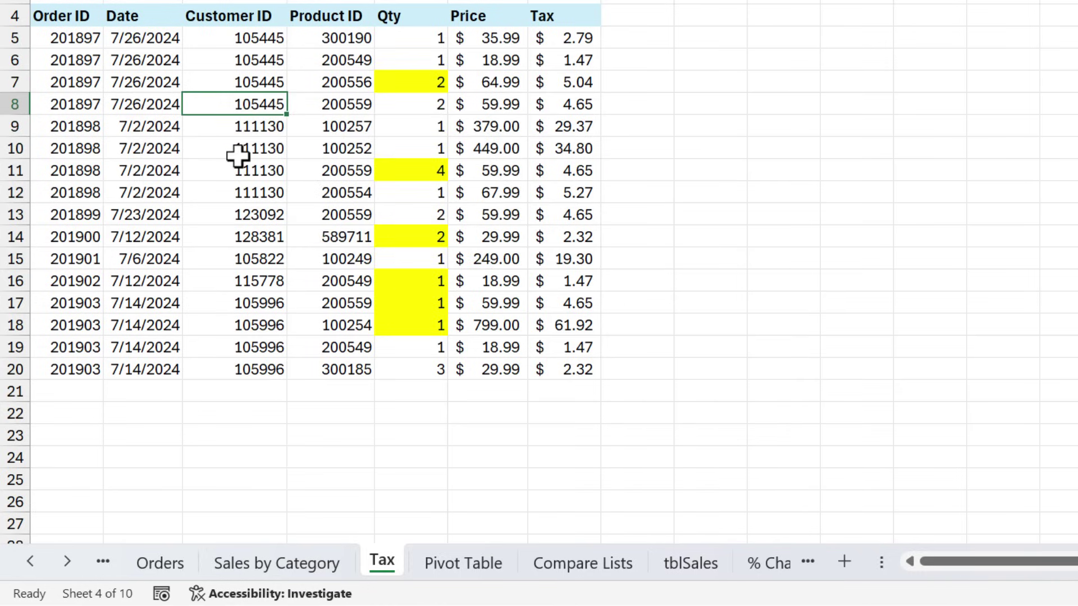
{"action": "key", "text": "shift+Down"}
{"action": "key", "text": "shift+Down"}
{"action": "key", "text": "shift+Down"}
{"action": "key", "text": "shift+Down"}
{"action": "key", "text": "shift+Down"}
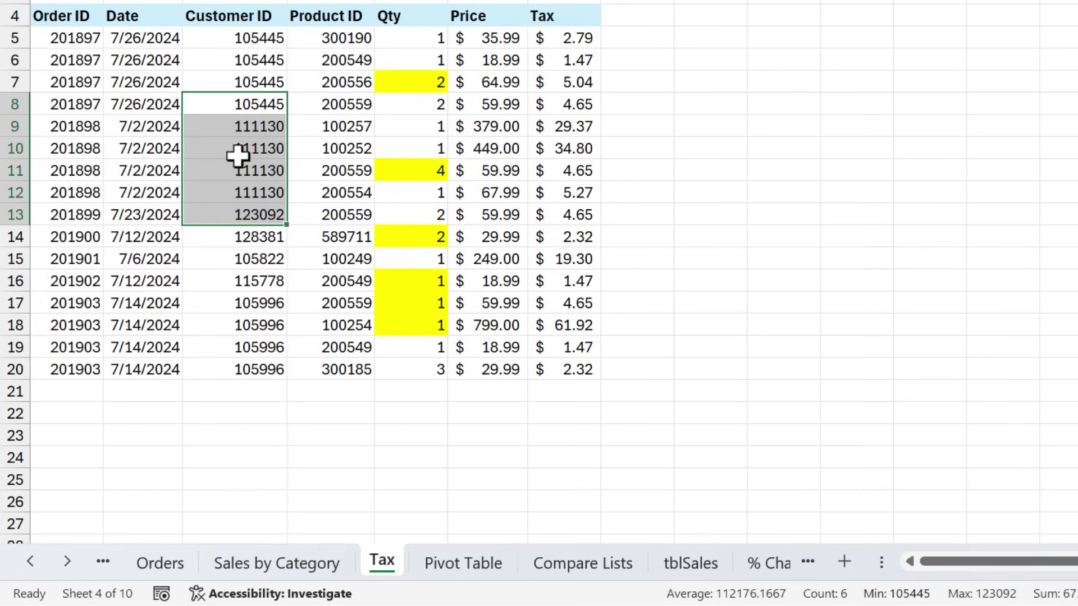
{"action": "left_click", "coordinate": [357, 214], "text": "shift"}
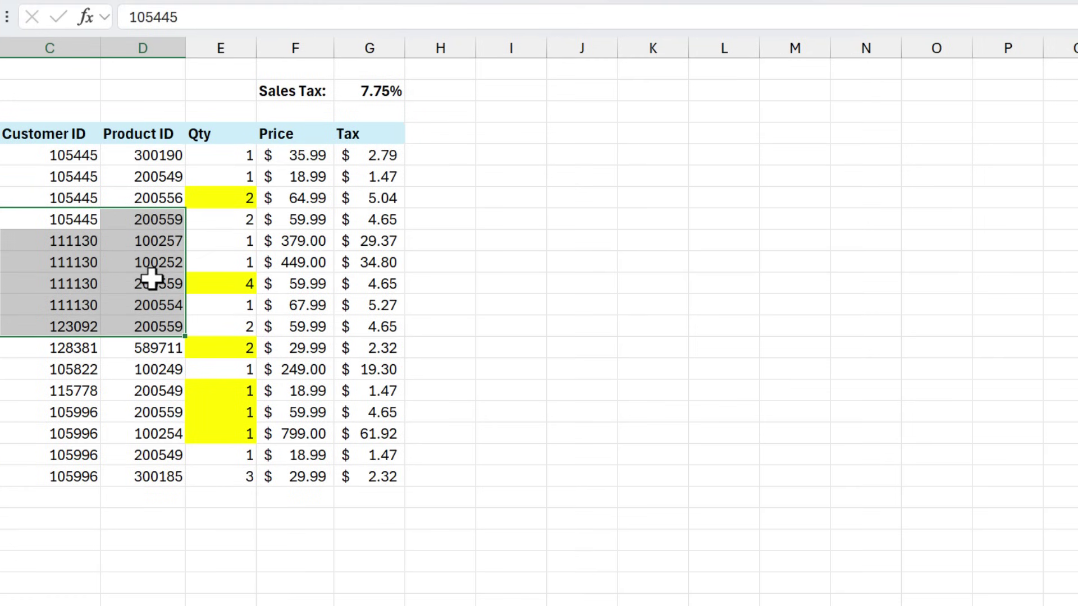
{"action": "key", "text": "alt+F8"}
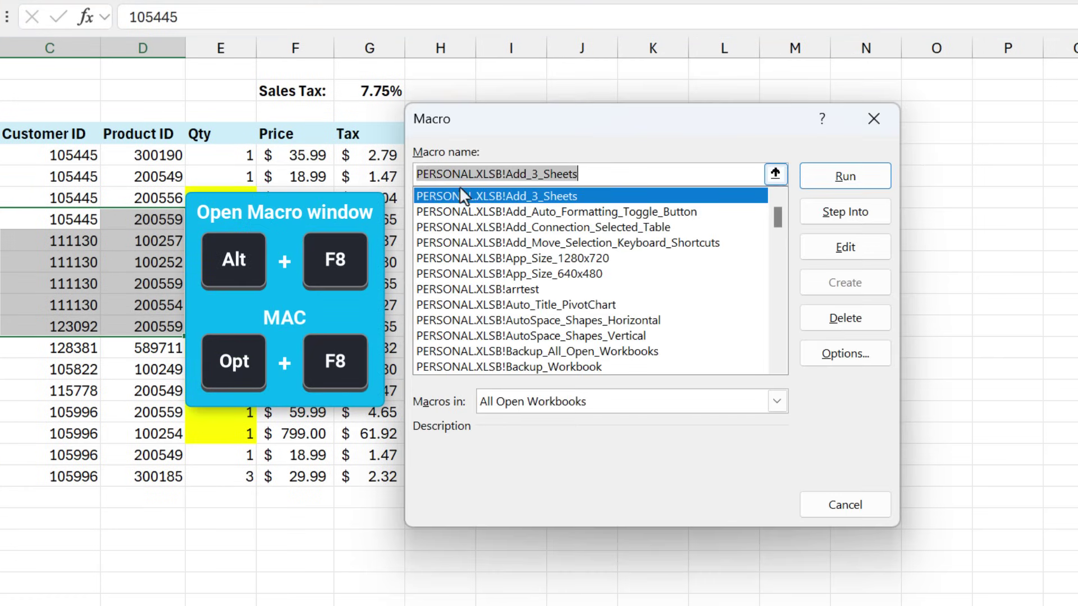
{"action": "left_click", "coordinate": [521, 402]}
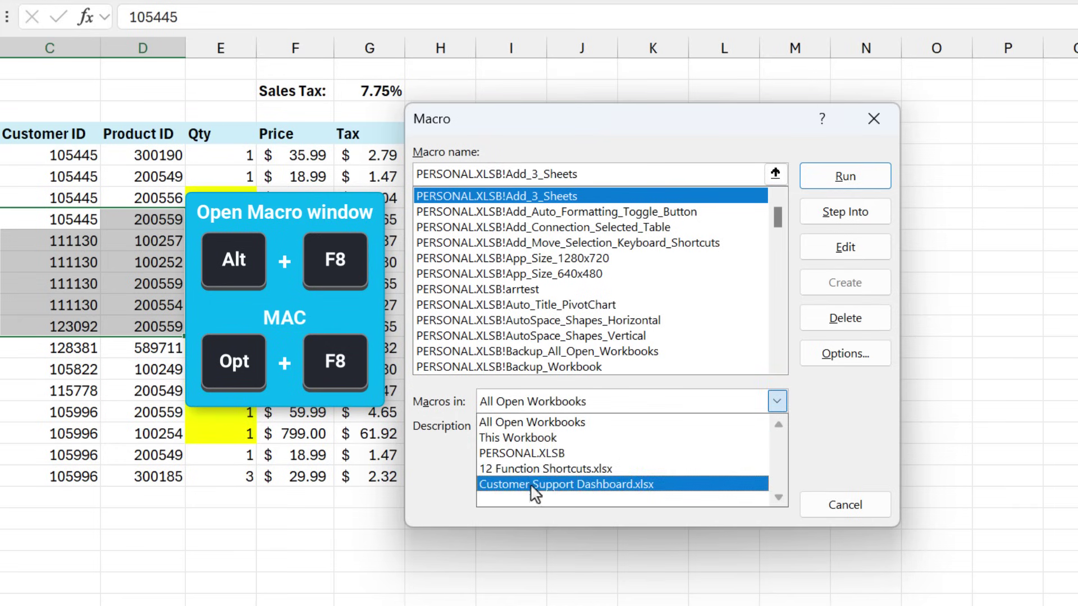
{"action": "left_click", "coordinate": [544, 402]}
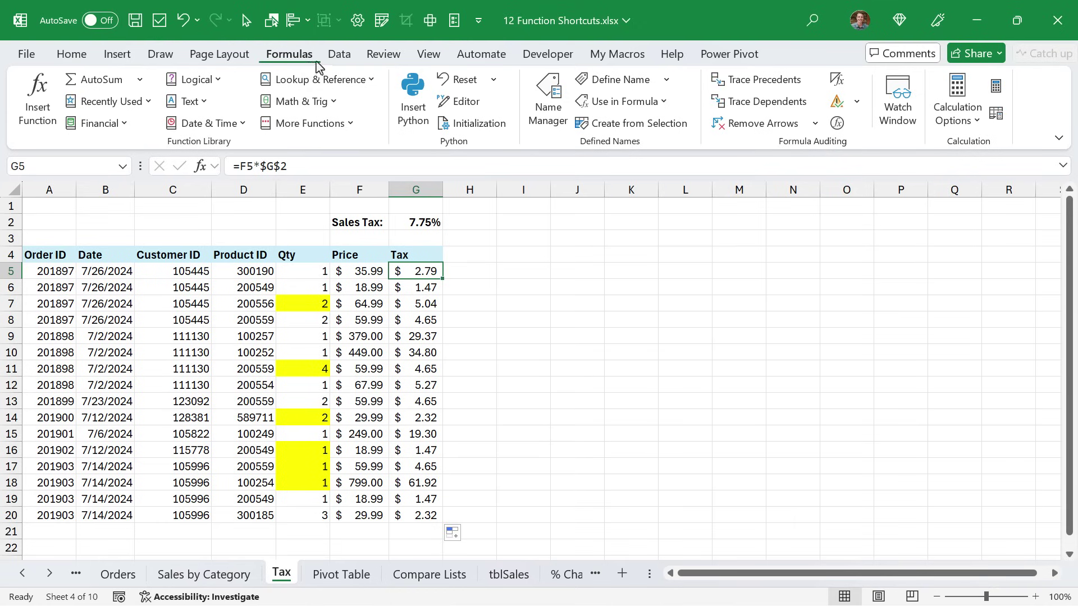
- Switch calculation to Manual, fill G5's Tax formula down to row 20, and recalculate with F9
{"action": "left_click", "coordinate": [954, 116]}
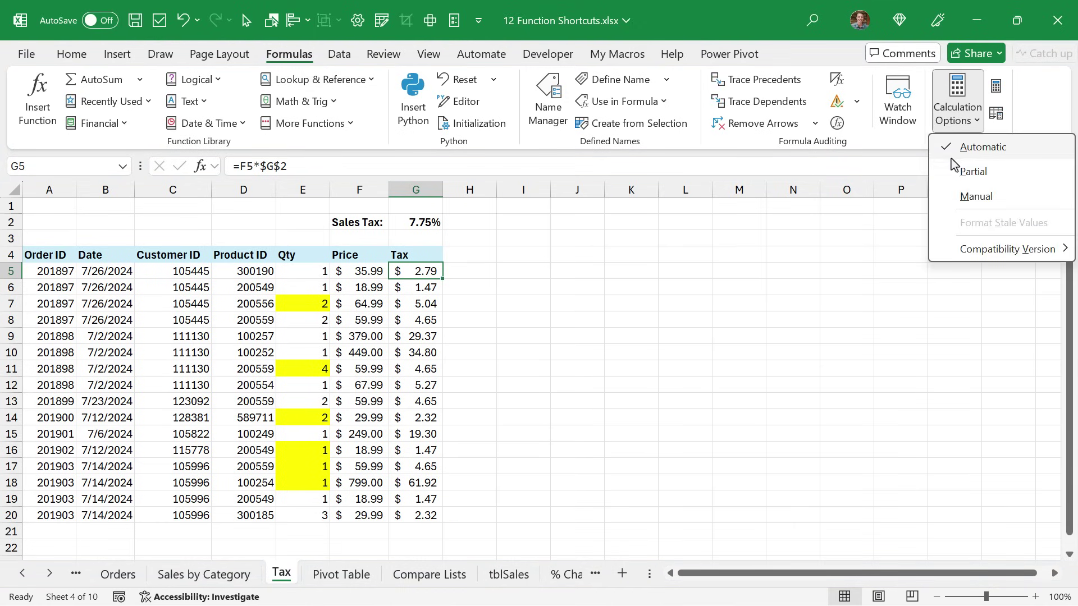
{"action": "left_click", "coordinate": [976, 196]}
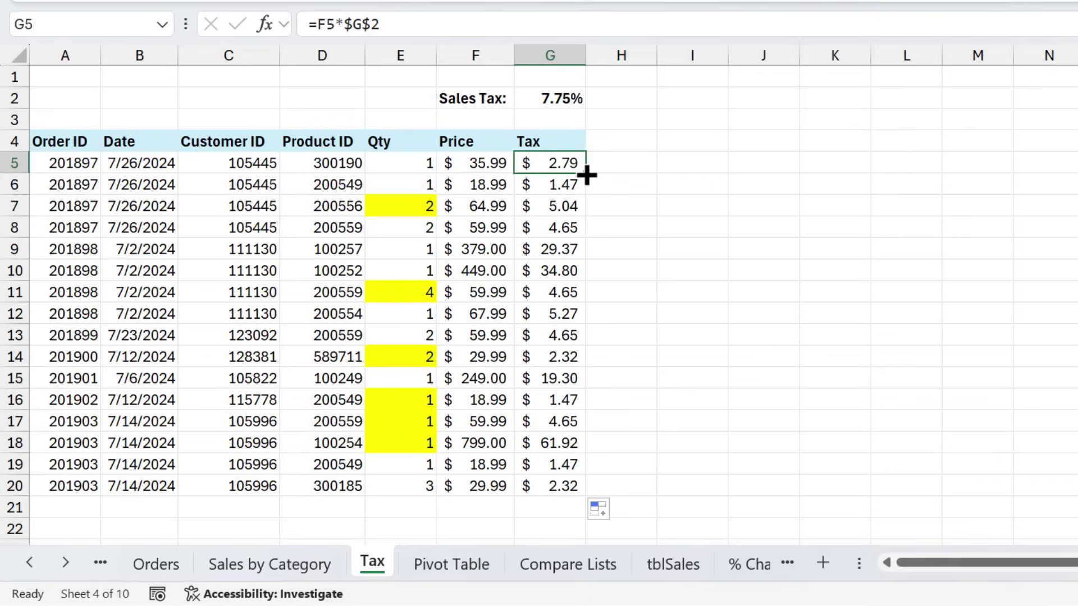
{"action": "double_click", "coordinate": [587, 176]}
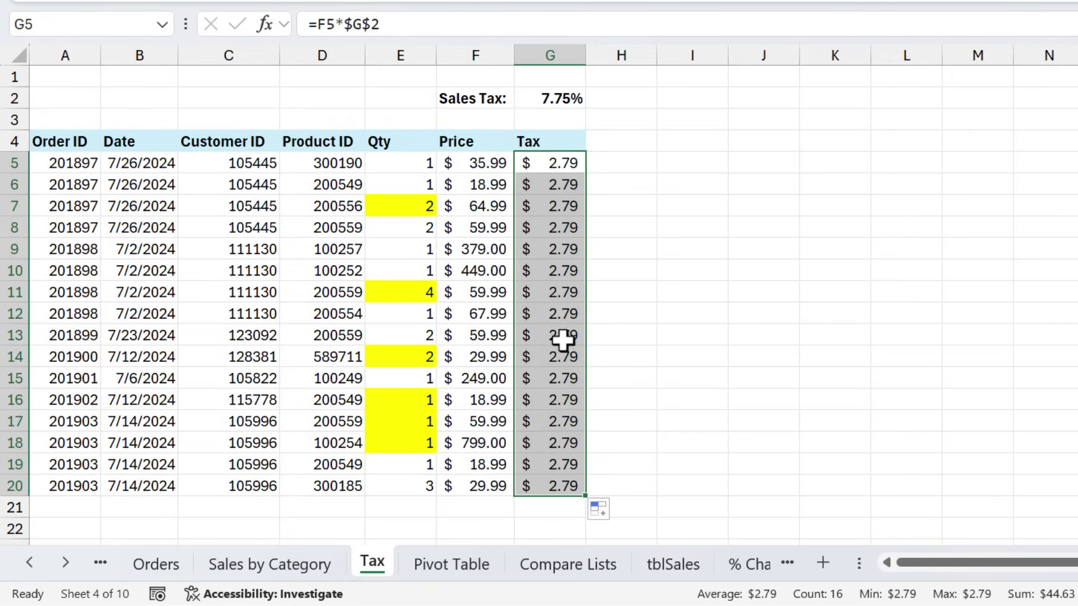
{"action": "left_click", "coordinate": [611, 162]}
{"action": "key", "text": "F9"}
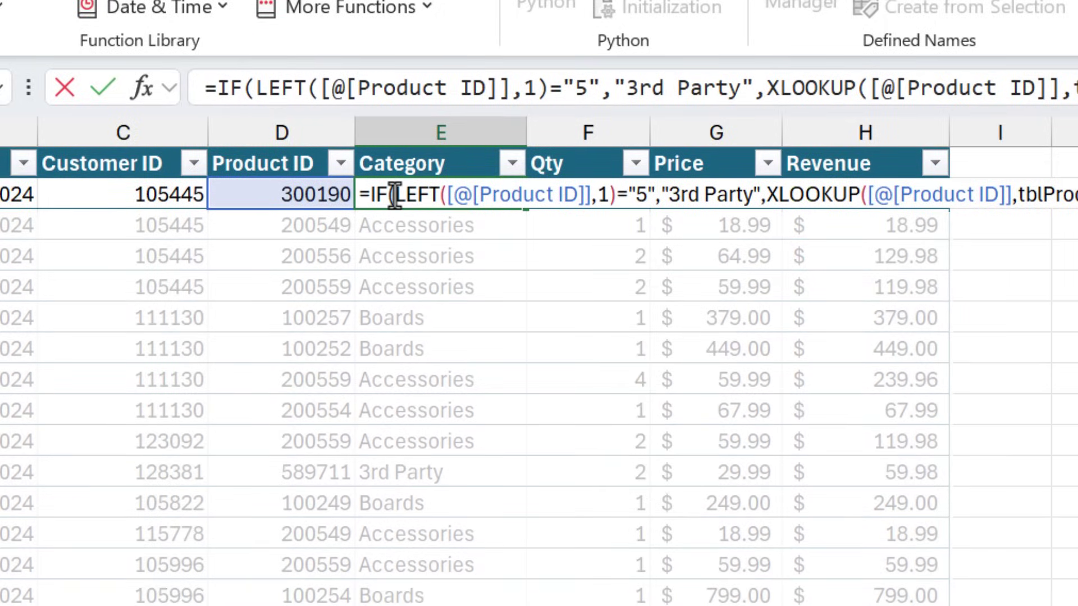
- Evaluate LEFT([@[Product ID]],1) in E2's formula to "3" with F9, then cancel and reselect it to preview
{"action": "left_click_drag", "start_coordinate": [395, 197], "coordinate": [617, 193]}
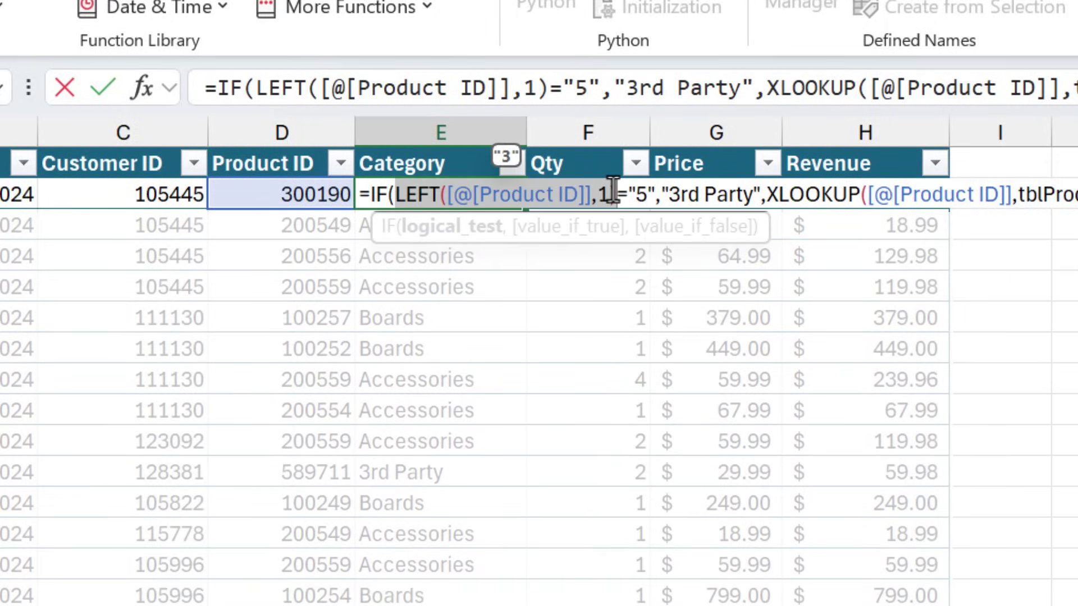
{"action": "key", "text": "F9"}
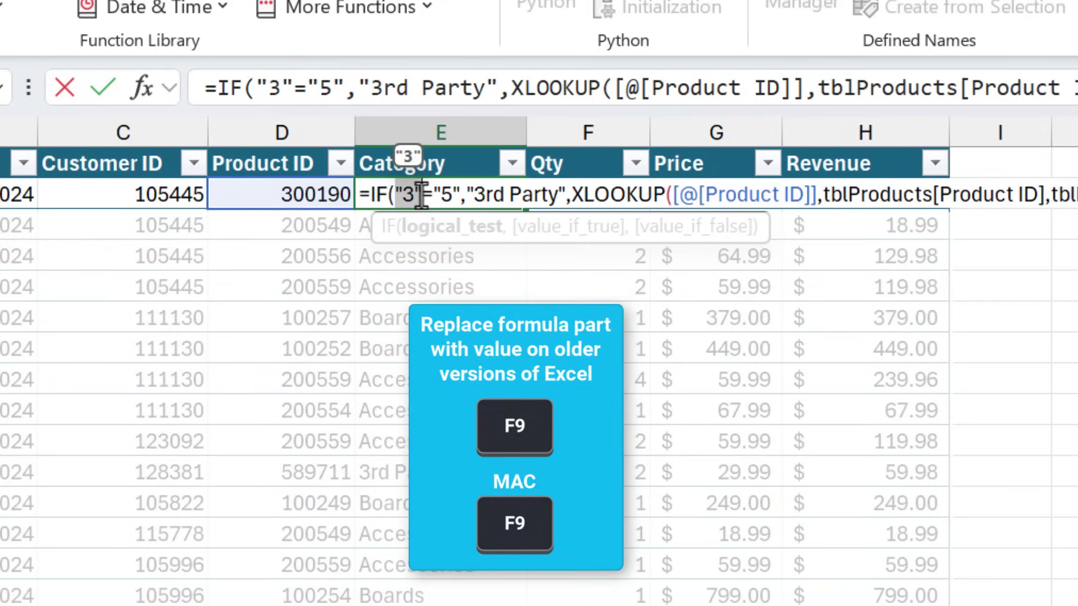
{"action": "key", "text": "Escape"}
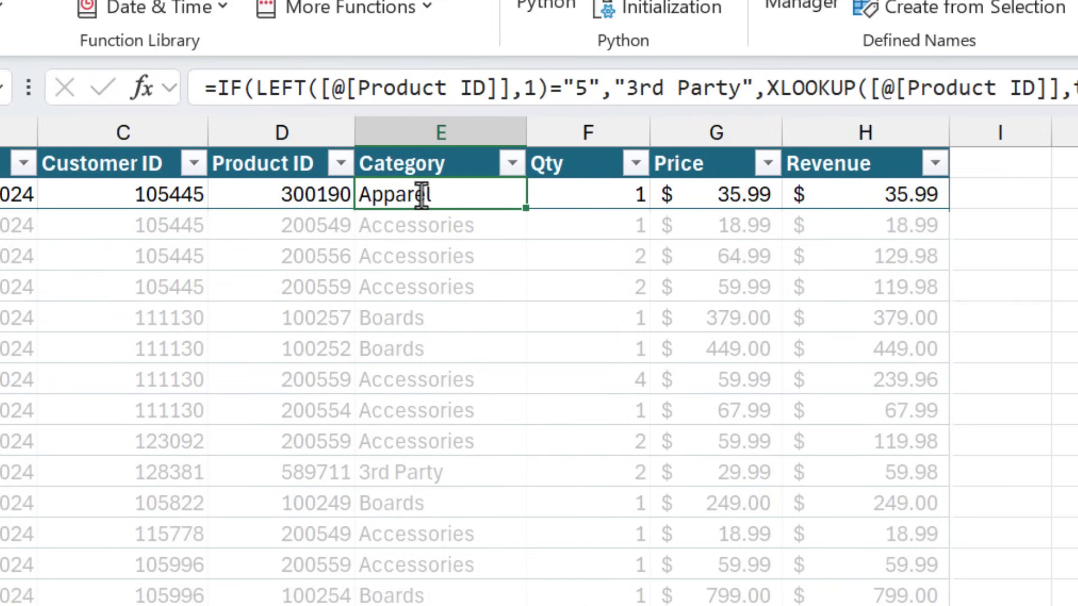
{"action": "double_click", "coordinate": [422, 197]}
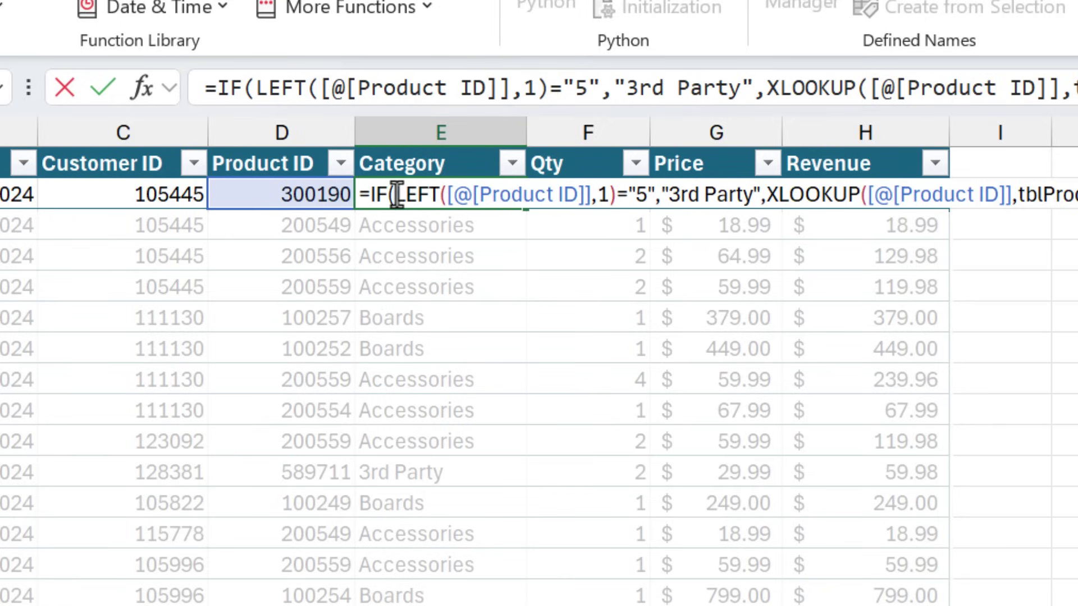
{"action": "left_click_drag", "start_coordinate": [397, 196], "coordinate": [616, 196]}
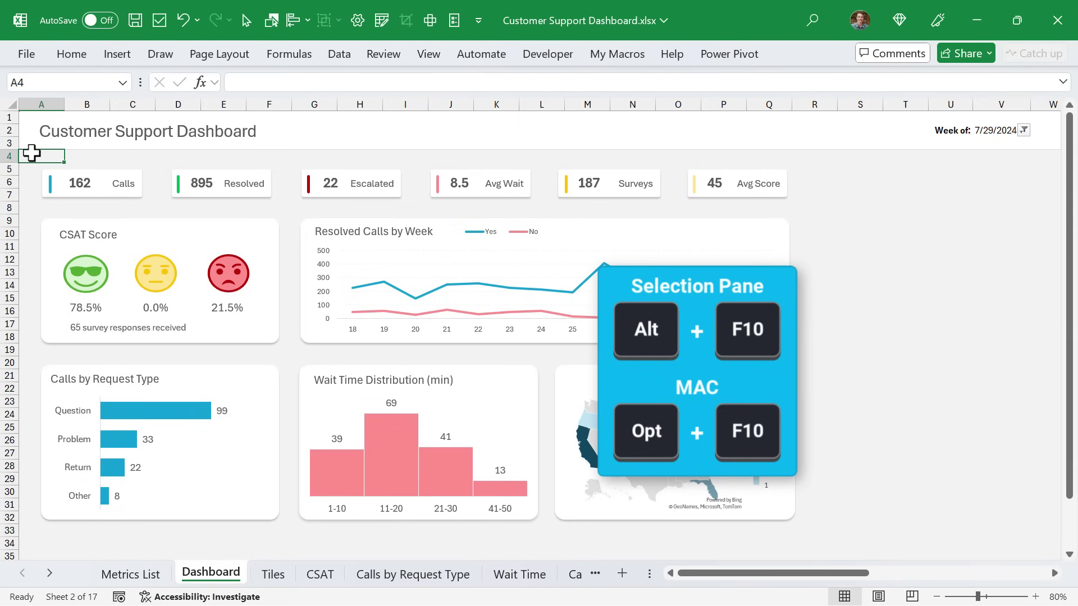
- Open the Selection Pane and select the Avg Score group, its number textbox, divider line and rectangle
{"action": "key", "text": "alt+F10"}
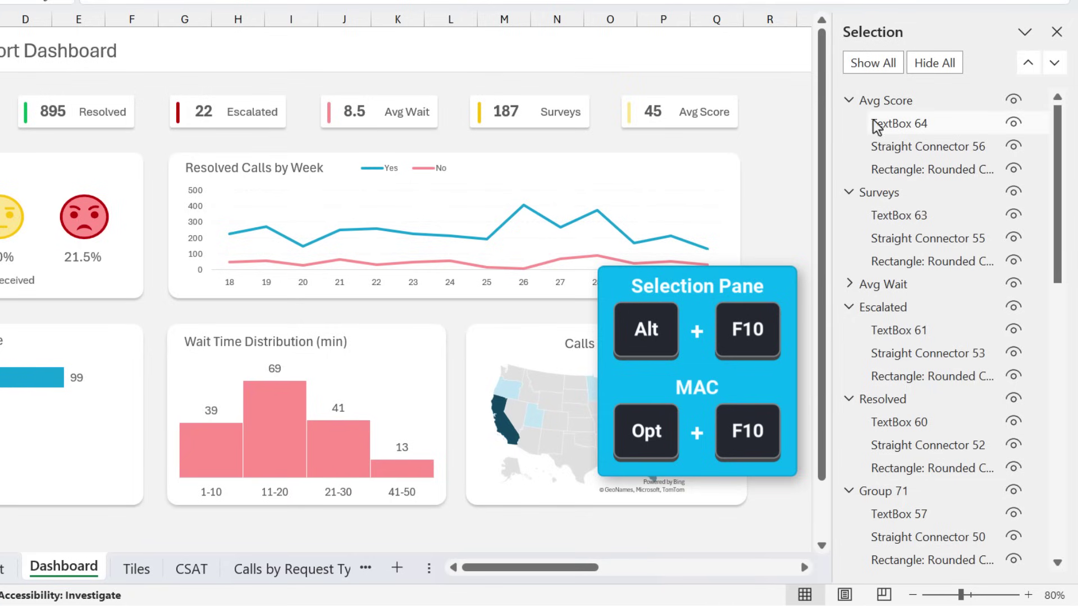
{"action": "left_click", "coordinate": [880, 102]}
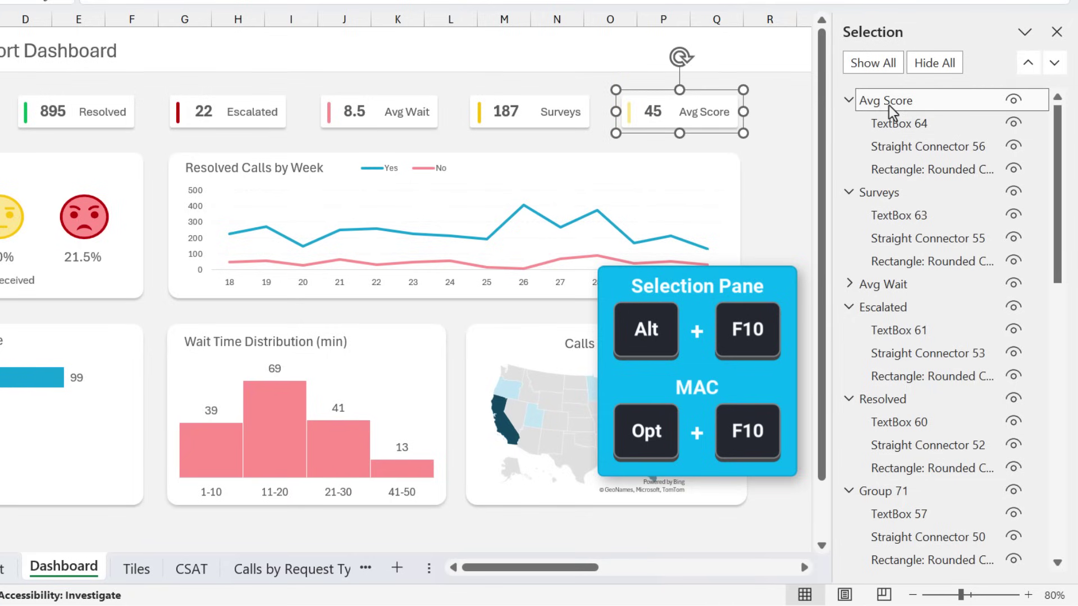
{"action": "left_click", "coordinate": [891, 126]}
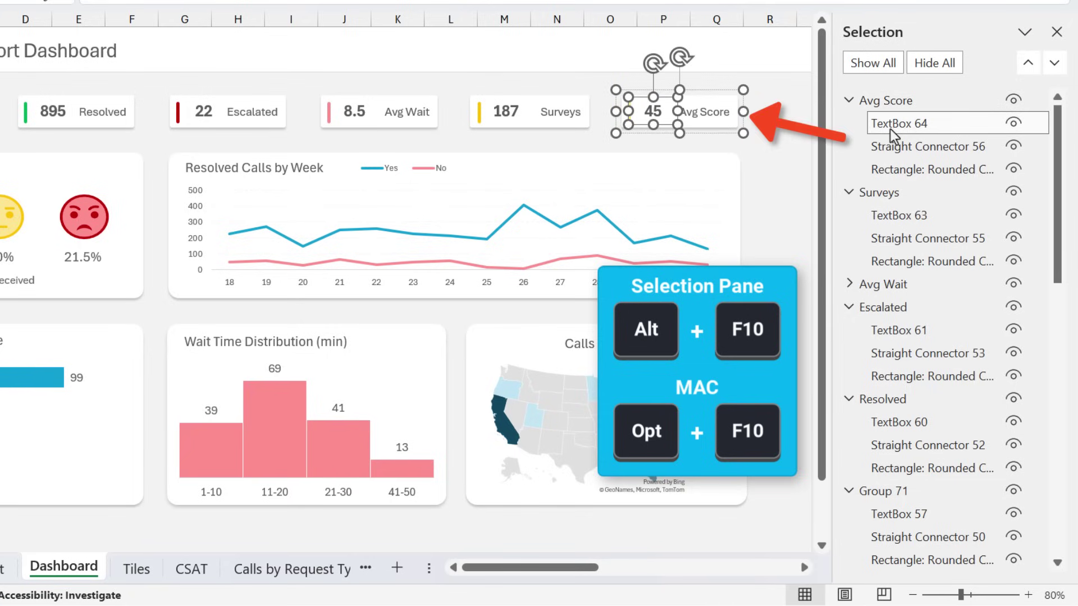
{"action": "left_click", "coordinate": [892, 148]}
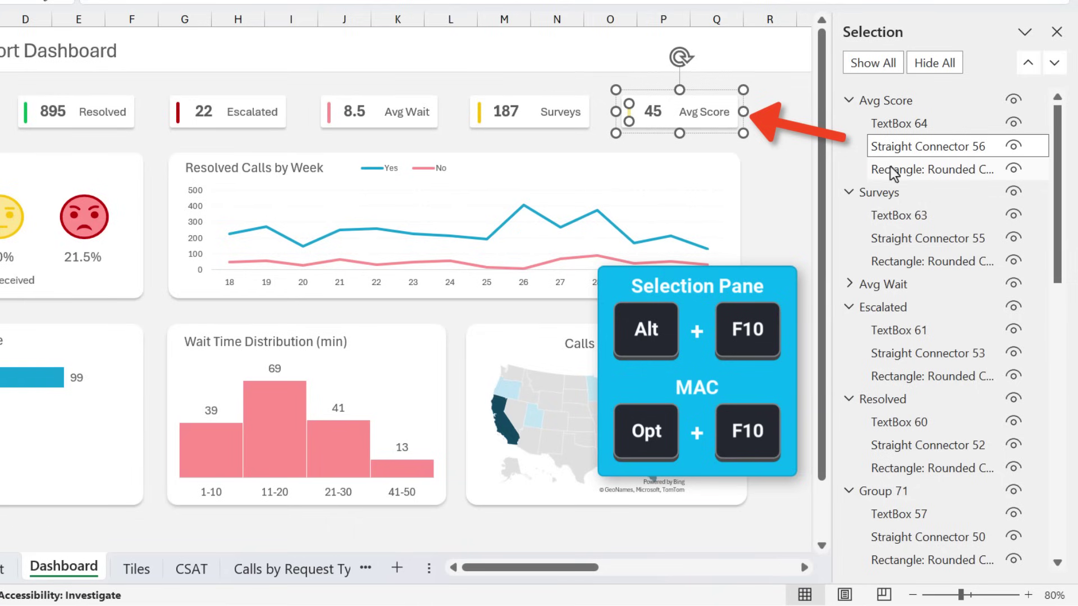
{"action": "left_click", "coordinate": [890, 167]}
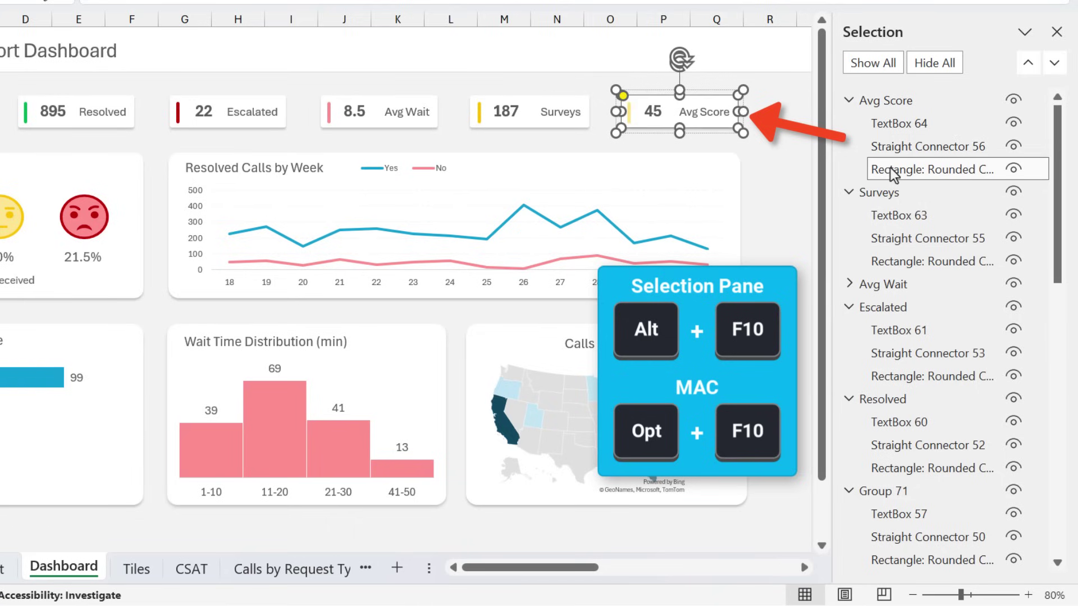
{"action": "left_click", "coordinate": [888, 103]}
- Hide the Avg Score tile with its eye icon, then show it again
{"action": "left_click", "coordinate": [889, 103]}
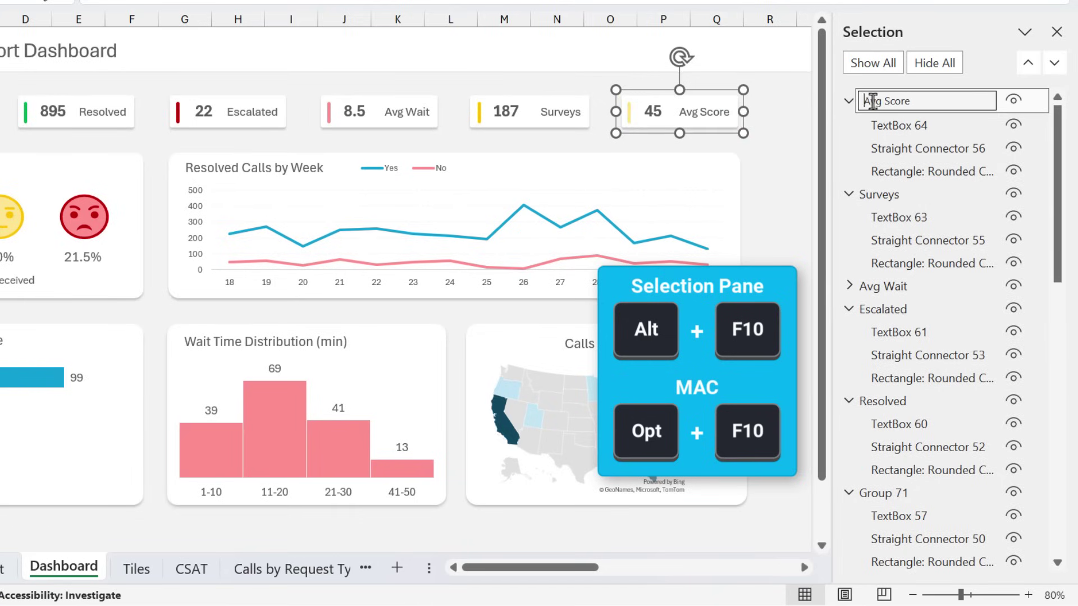
{"action": "left_click", "coordinate": [912, 102]}
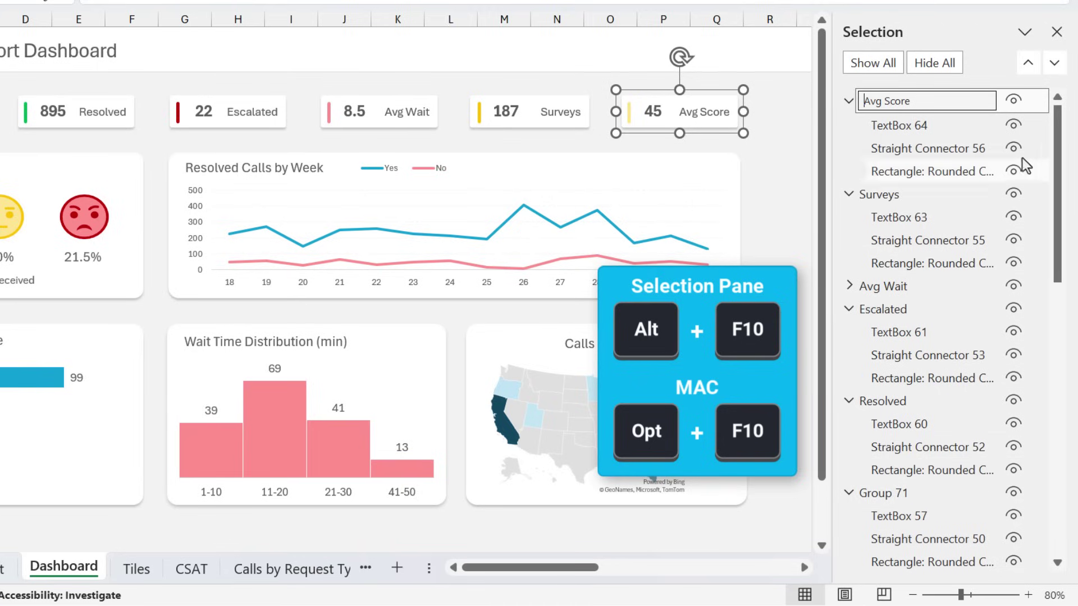
{"action": "left_click", "coordinate": [1013, 101]}
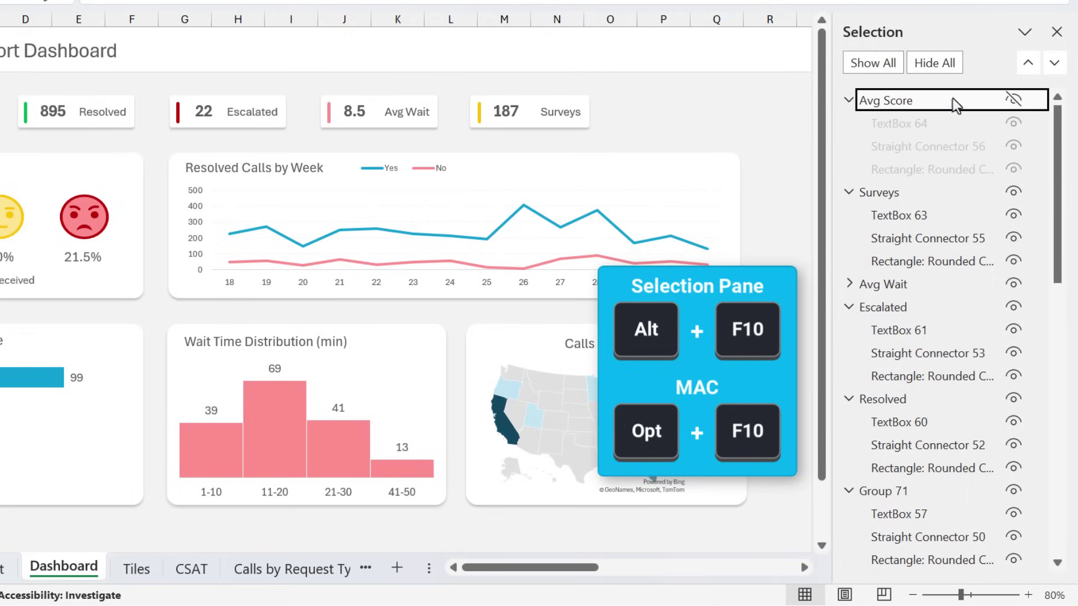
{"action": "left_click", "coordinate": [1013, 100]}
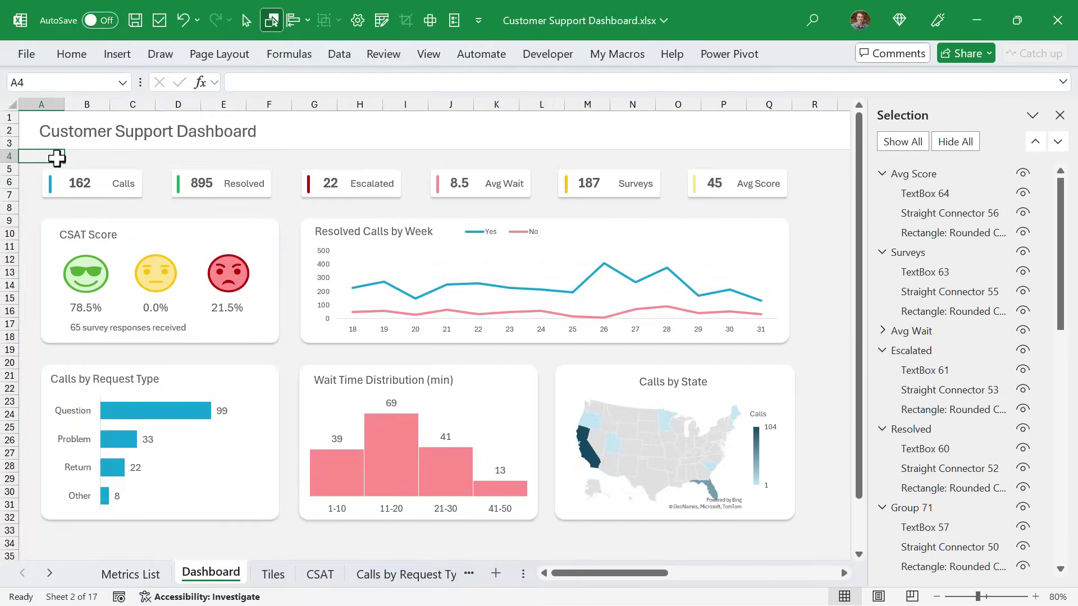
- Open the VBA editor with Alt+F11 to view the ConvertSelectionToHyperlinks macro code
{"action": "key", "text": "alt+F11"}
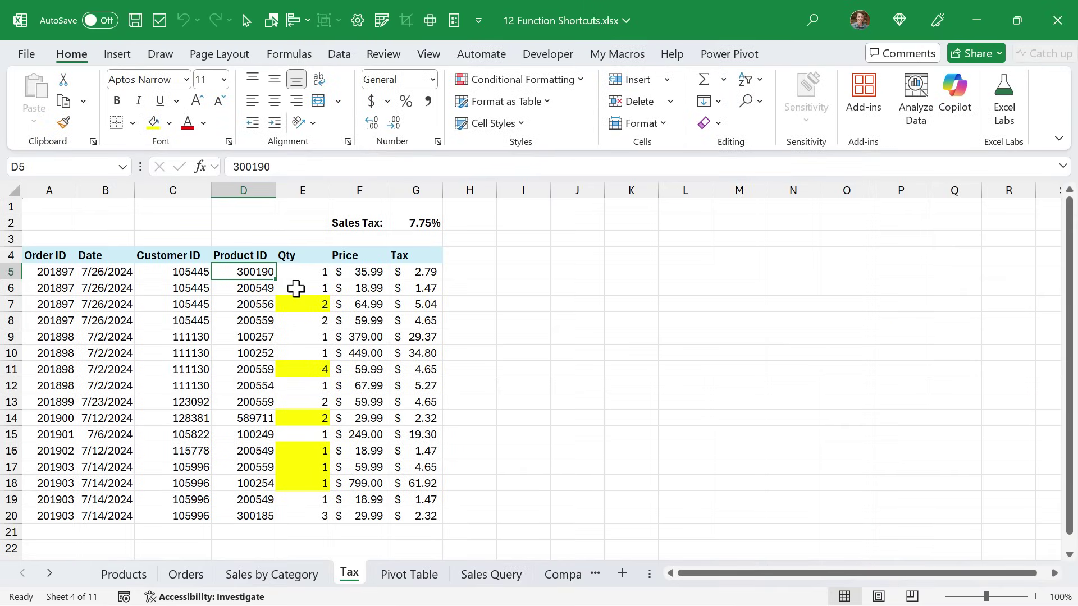
{"action": "key", "text": "F11"}
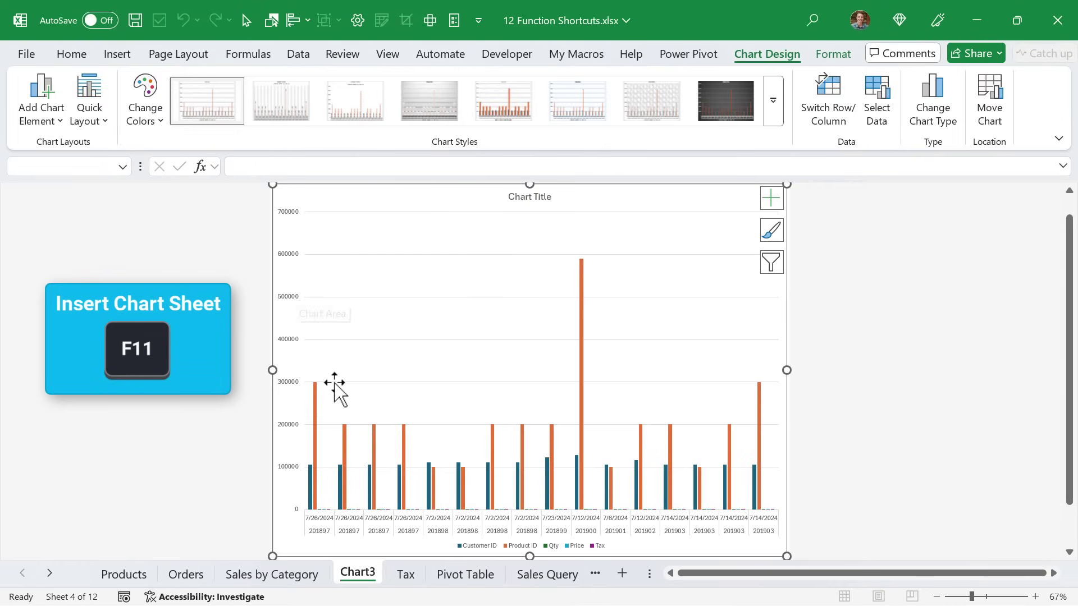
{"action": "right_click", "coordinate": [362, 574]}
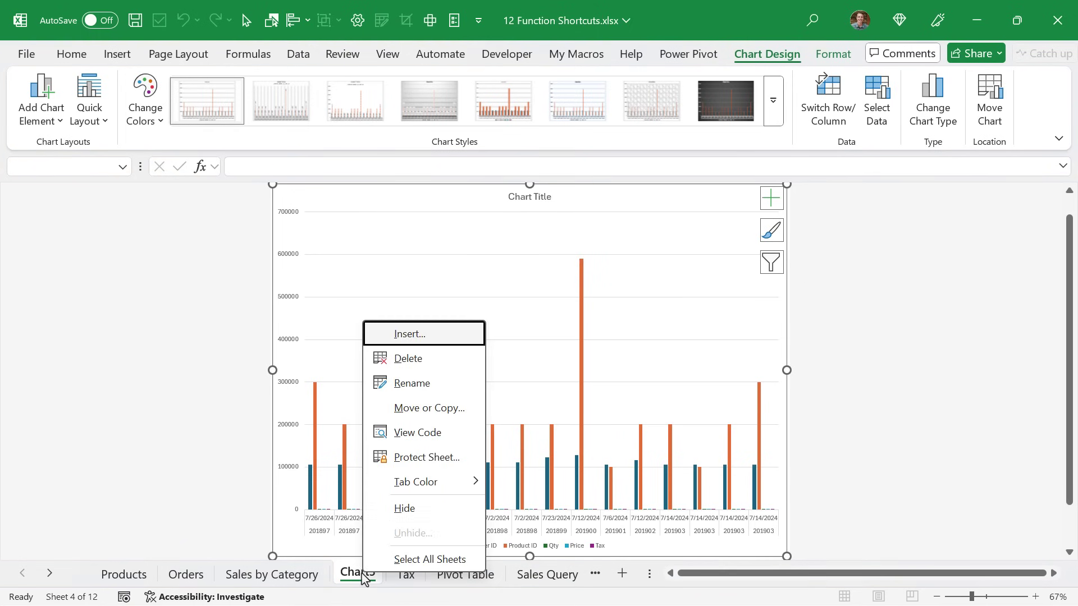
{"action": "left_click", "coordinate": [400, 359]}
{"action": "left_click", "coordinate": [571, 346]}
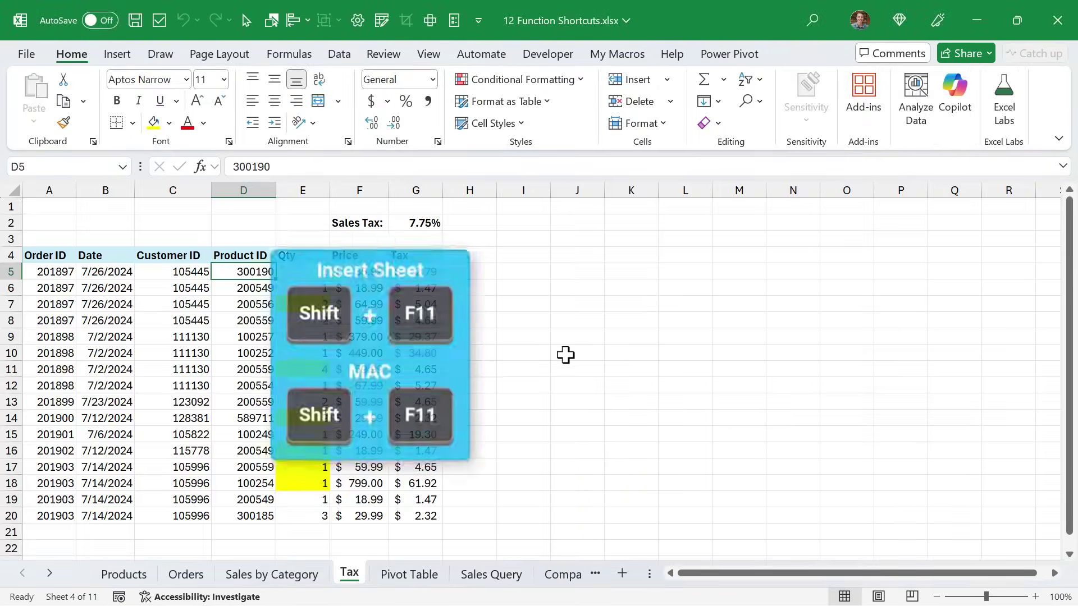
{"action": "key", "text": "shift+F11"}
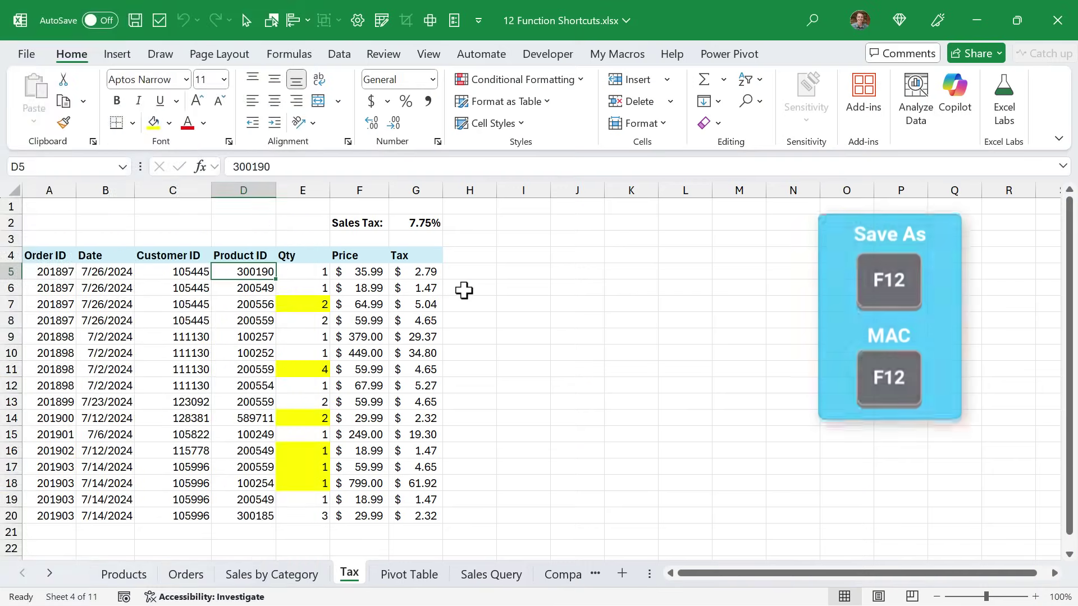
- Save the workbook as 12 Function Shortcuts.xlsx in the Blog Post Assets folder using F12
{"action": "key", "text": "F12"}
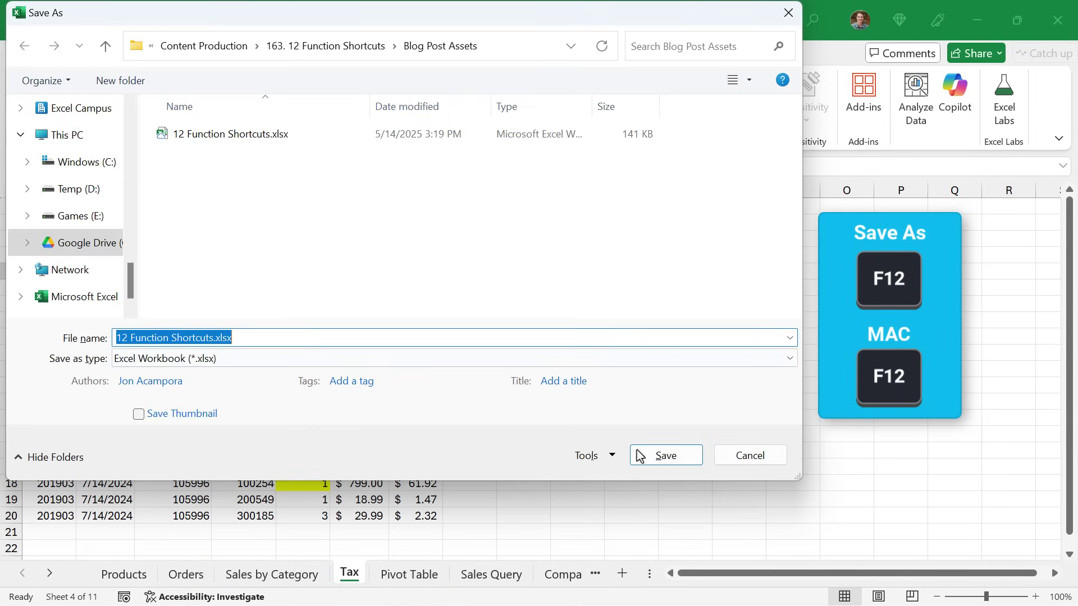
{"action": "left_click", "coordinate": [650, 461]}
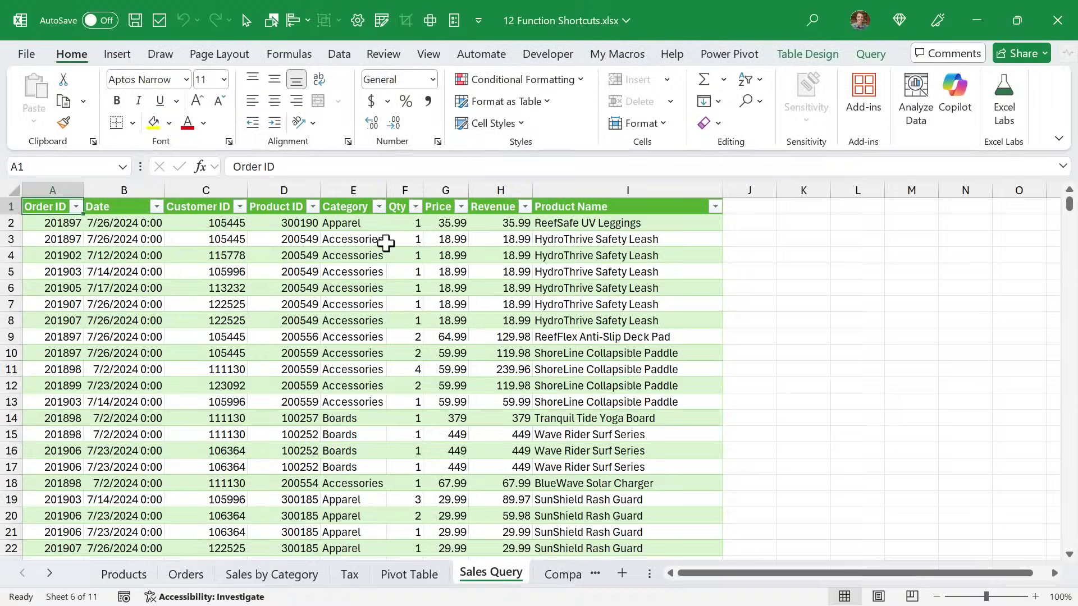
- Open the Power Query Editor from the Sales Query table with Alt+F12
{"action": "key", "text": "alt+F12"}
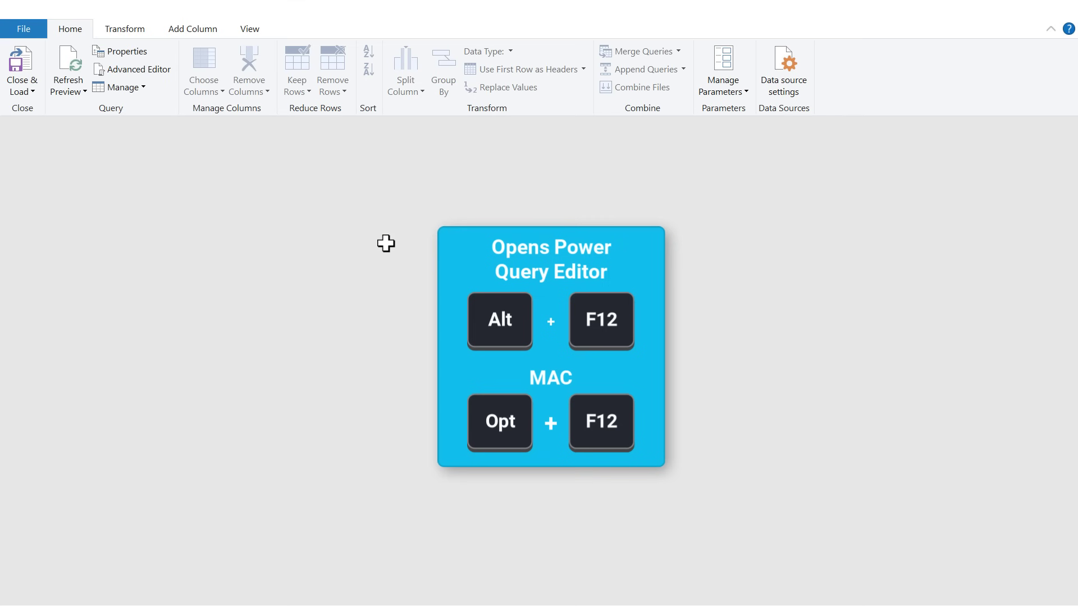